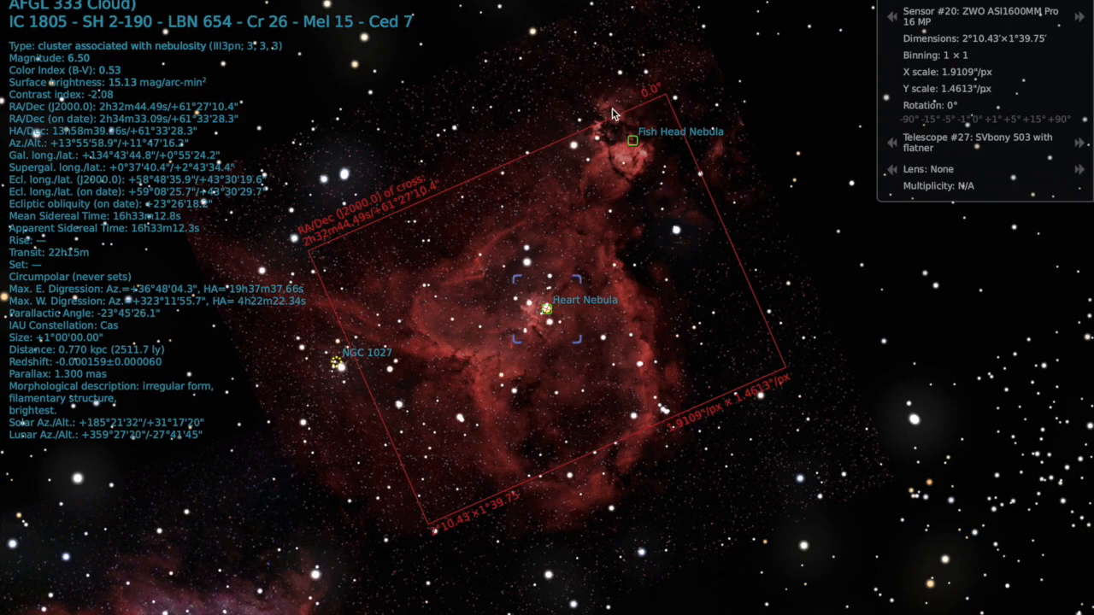
Step: Compare possible framings of the Heart Nebula and Fish Head Nebula inside the ZWO ASI1600MM Pro sensor frame
left_click_drag(621, 216, 614, 179)
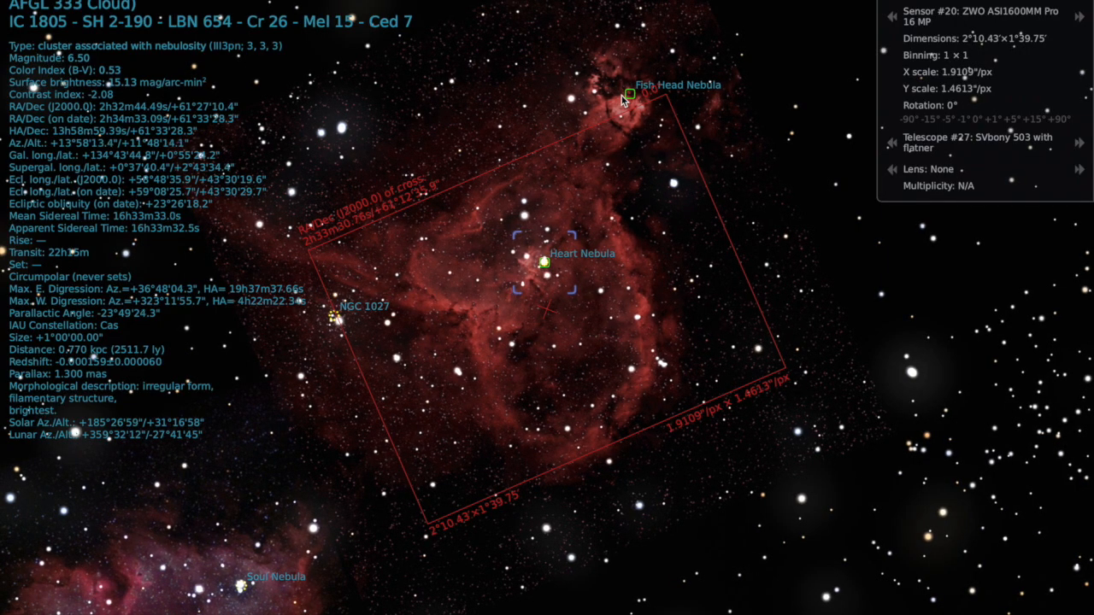
mouse_move(617, 214)
left_mouse_down()
mouse_move(616, 253)
mouse_move(618, 206)
left_mouse_up()
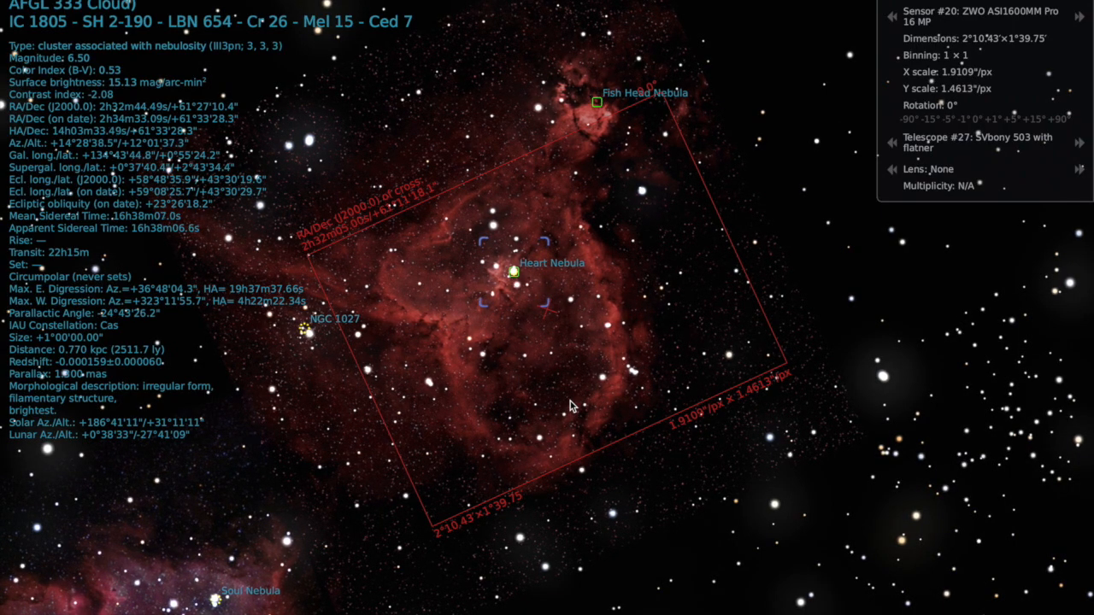
left_click_drag(547, 351, 545, 358)
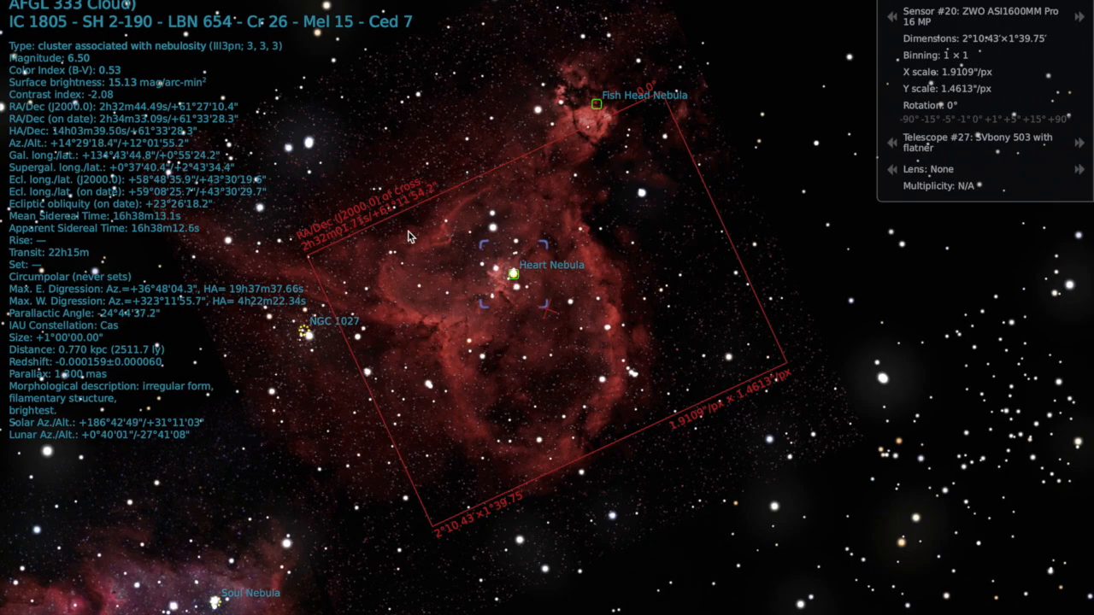
mouse_move(612, 342)
left_mouse_down()
mouse_move(612, 404)
mouse_move(614, 317)
mouse_move(602, 336)
left_mouse_up()
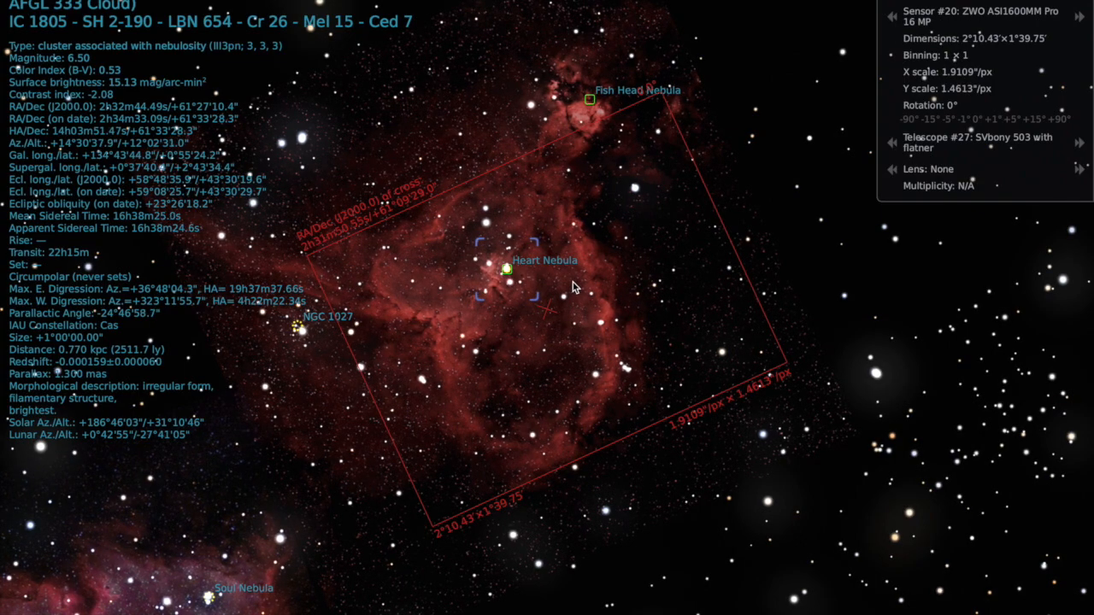
left_click_drag(640, 326, 672, 407)
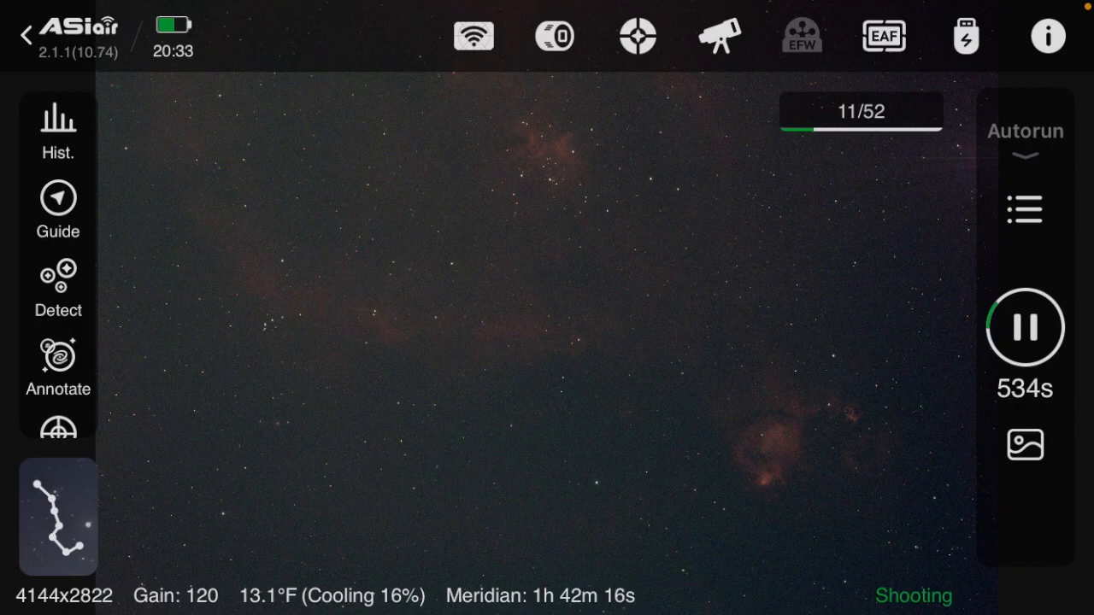
Step: Switch to ASIAIR and view the first 600 s IC1805 light frame from the USB drive's Autorun folder at full screen
left_click(966, 36)
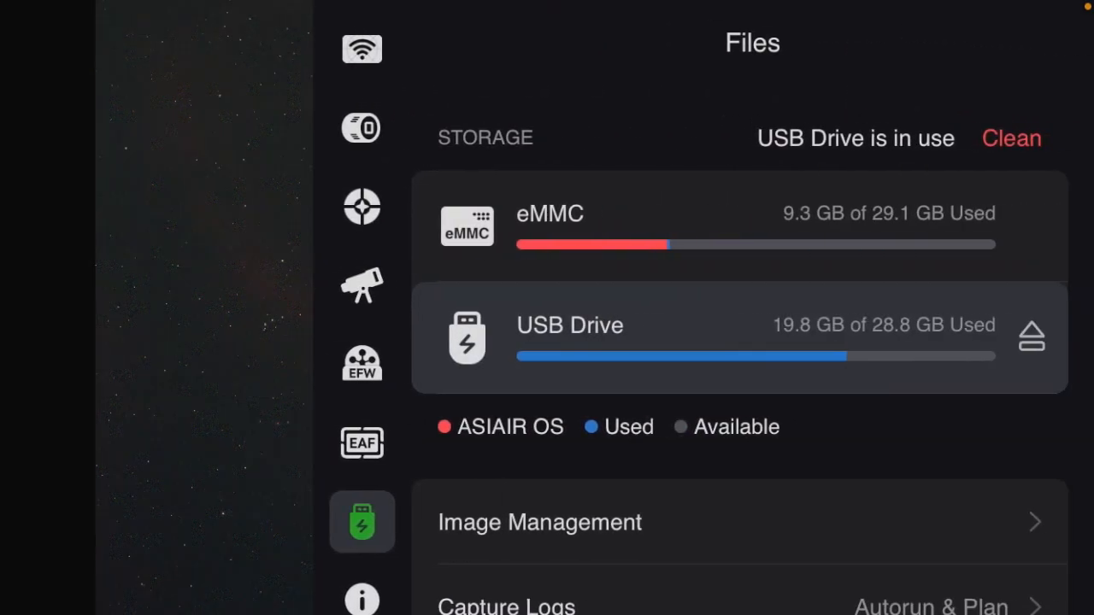
left_click(738, 523)
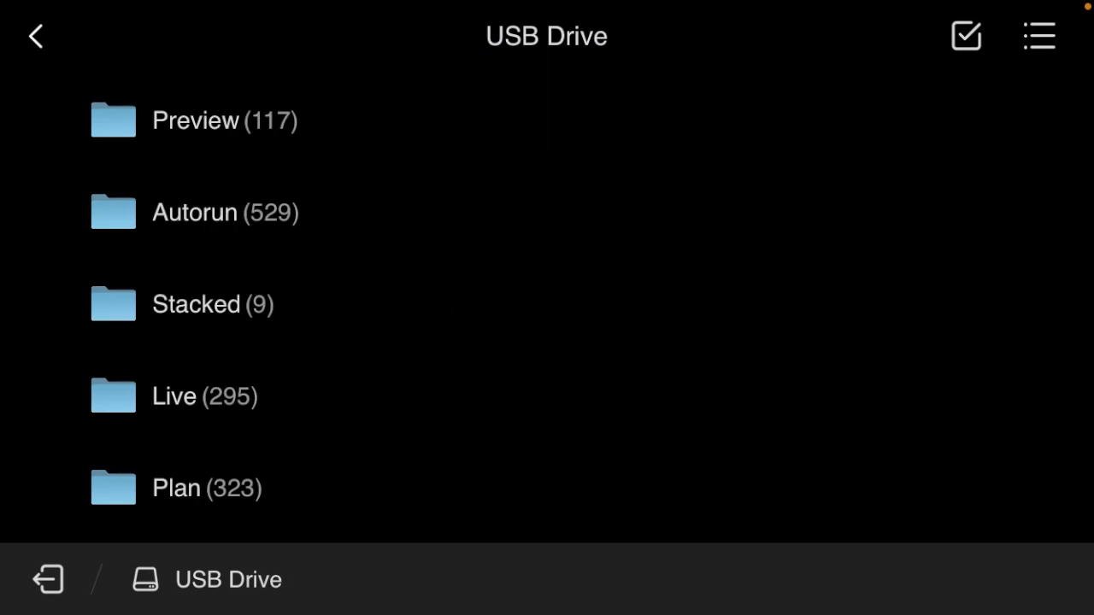
left_click(195, 212)
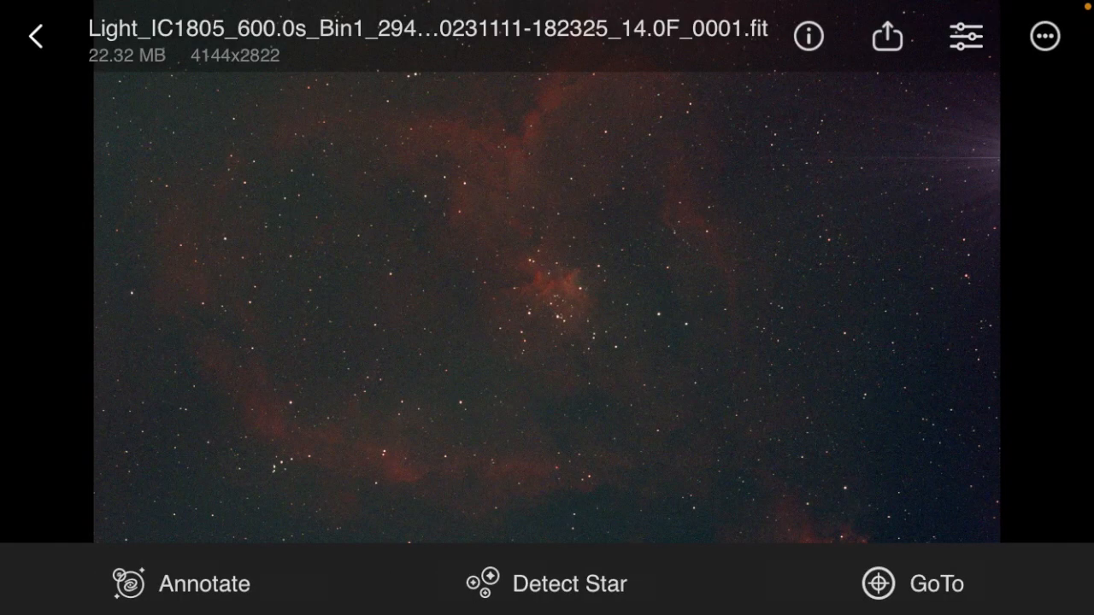
left_click(547, 307)
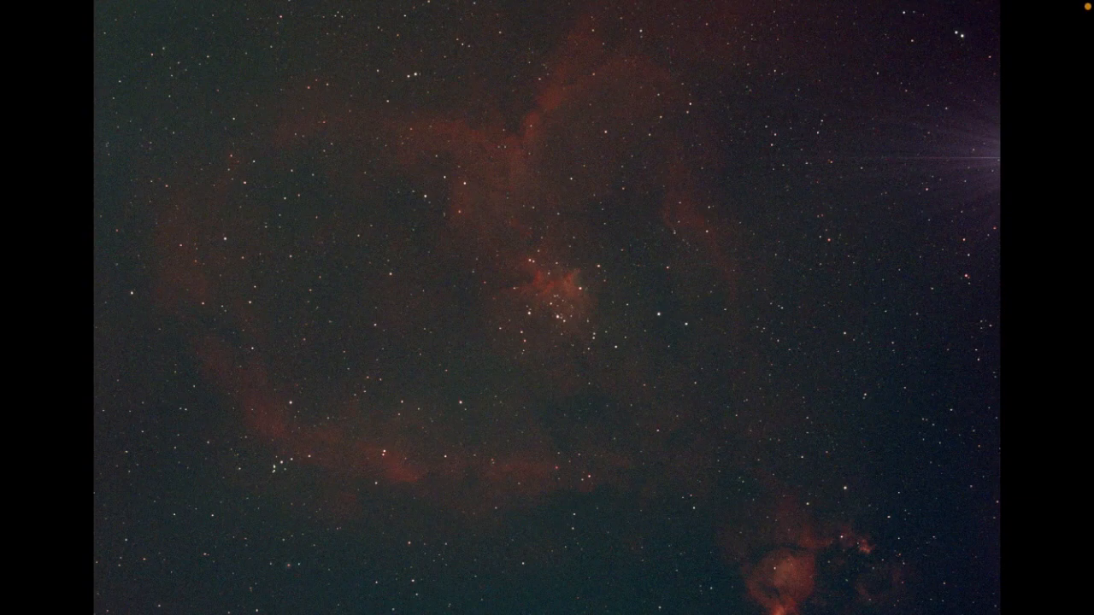
left_click(548, 308)
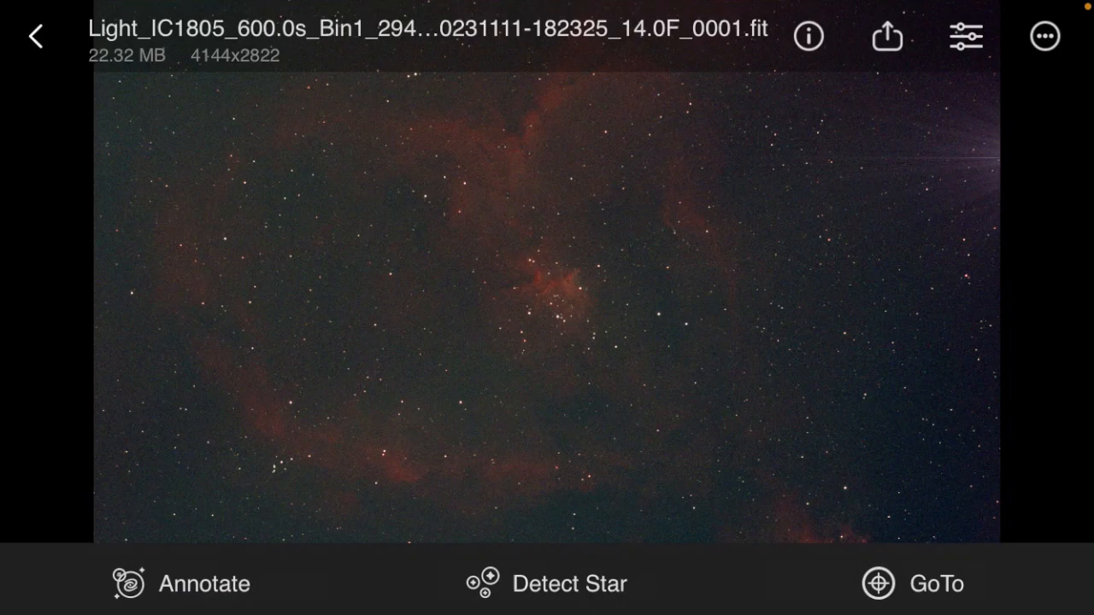
left_click(548, 308)
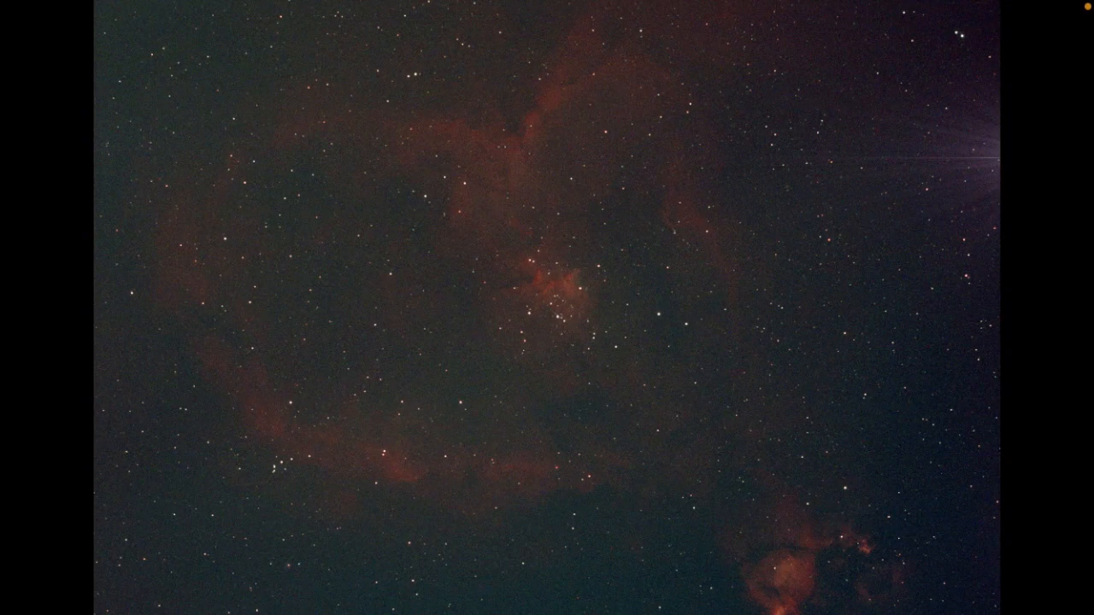
left_click(548, 308)
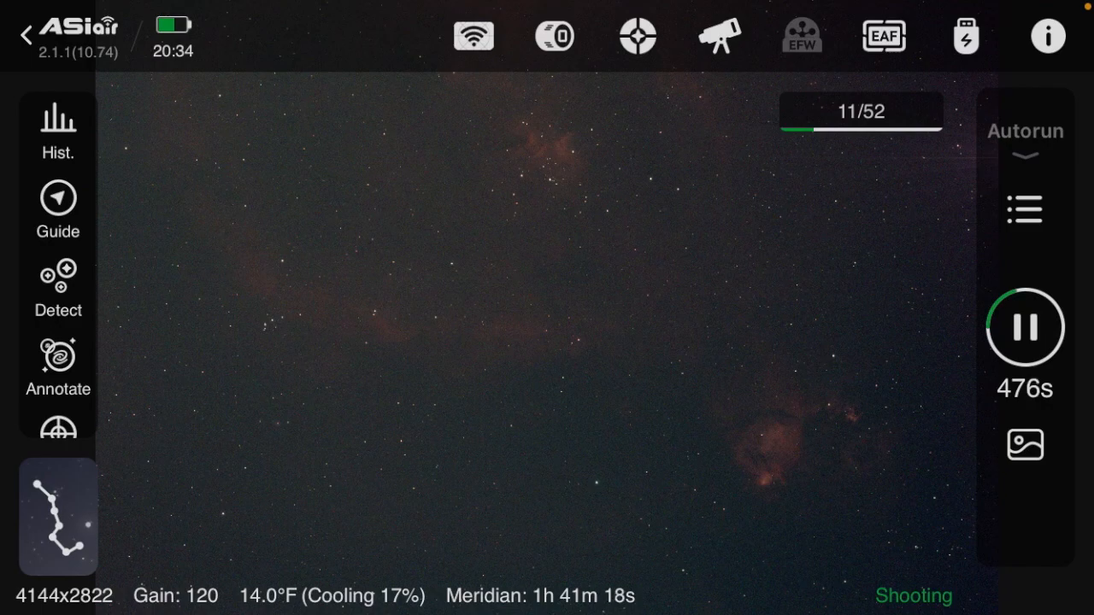
Step: Open the sky atlas and compare the target and scope frames with IC 1805 centred and offset toward the Fish Head Nebula
left_click(58, 518)
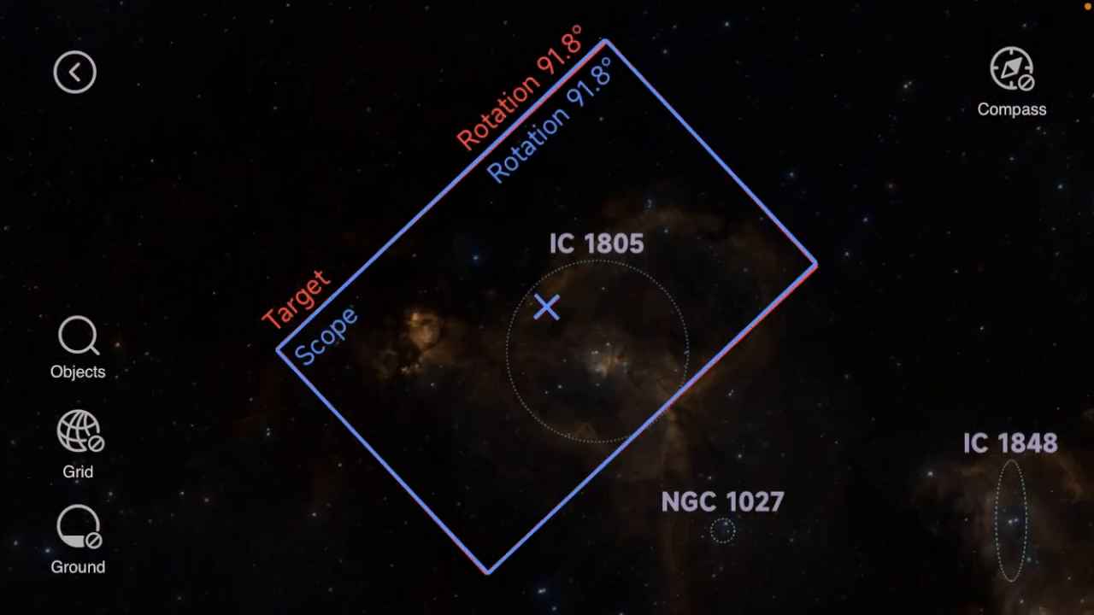
left_click_drag(598, 350, 546, 296)
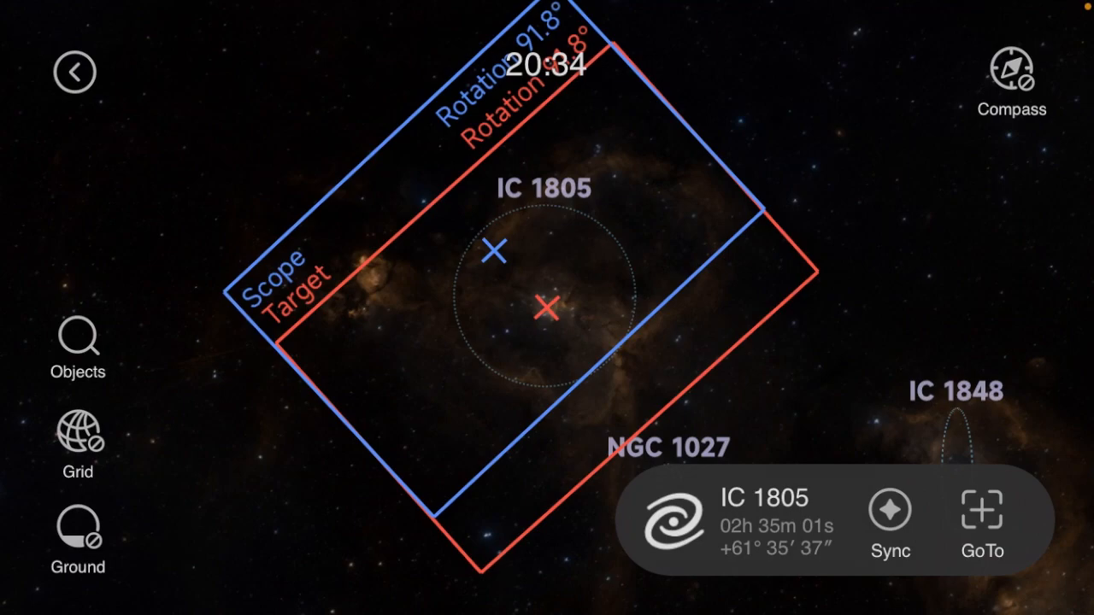
left_click_drag(547, 308, 598, 350)
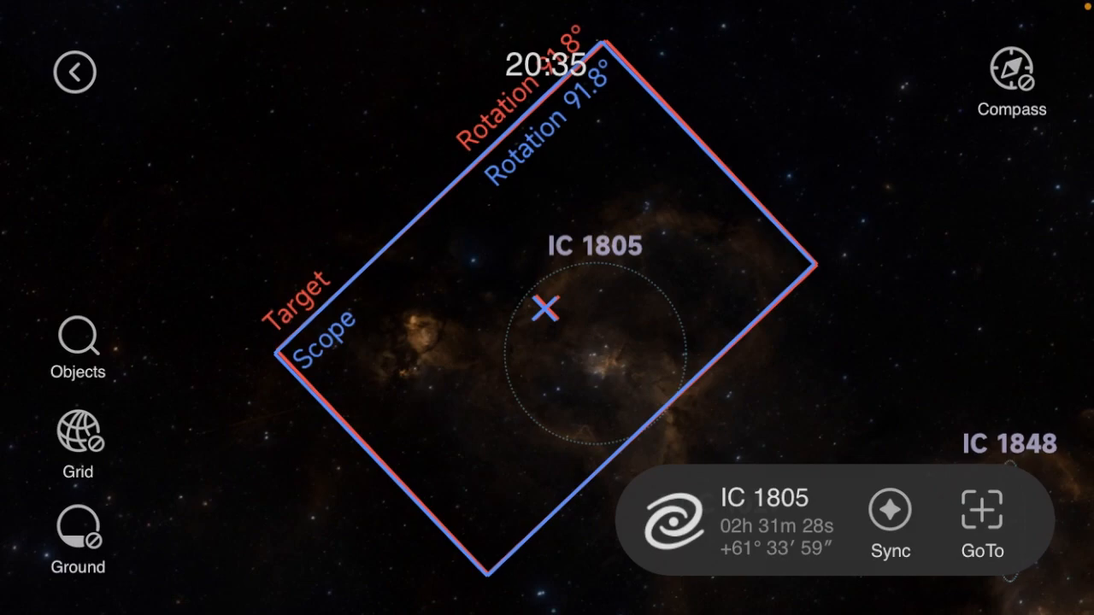
mouse_move(546, 309)
left_mouse_down()
mouse_move(490, 283)
mouse_move(538, 319)
left_mouse_up()
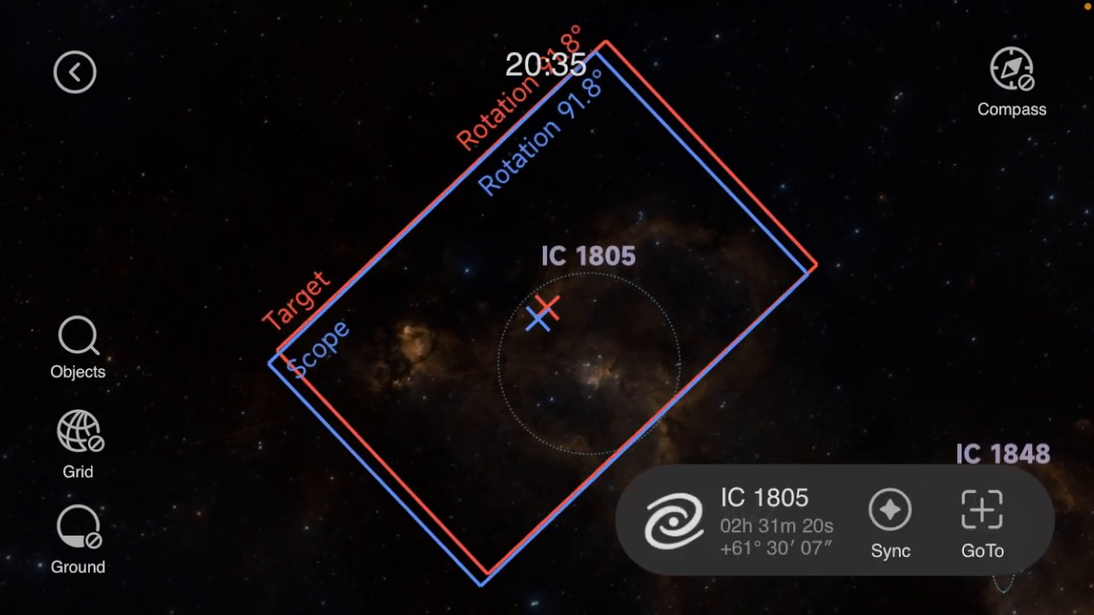
mouse_move(537, 319)
left_mouse_down()
mouse_move(510, 293)
mouse_move(488, 292)
mouse_move(528, 279)
mouse_move(505, 265)
mouse_move(544, 300)
left_mouse_up()
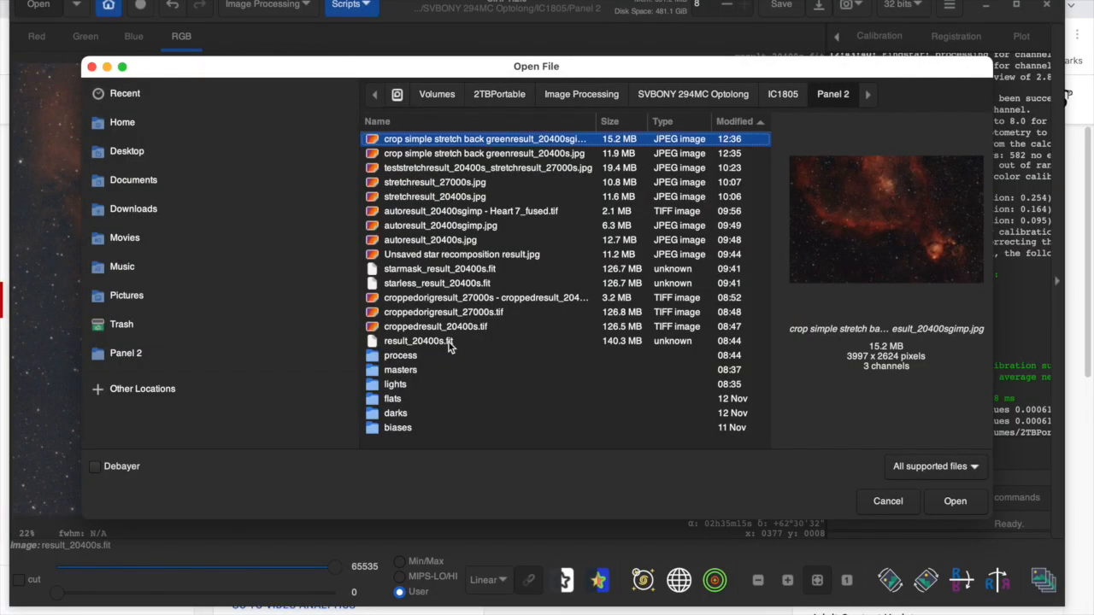
Step: Switch to Siril, open result_20400s.fit from the Panel 2 folder and display it with AutoStretch
left_click(451, 342)
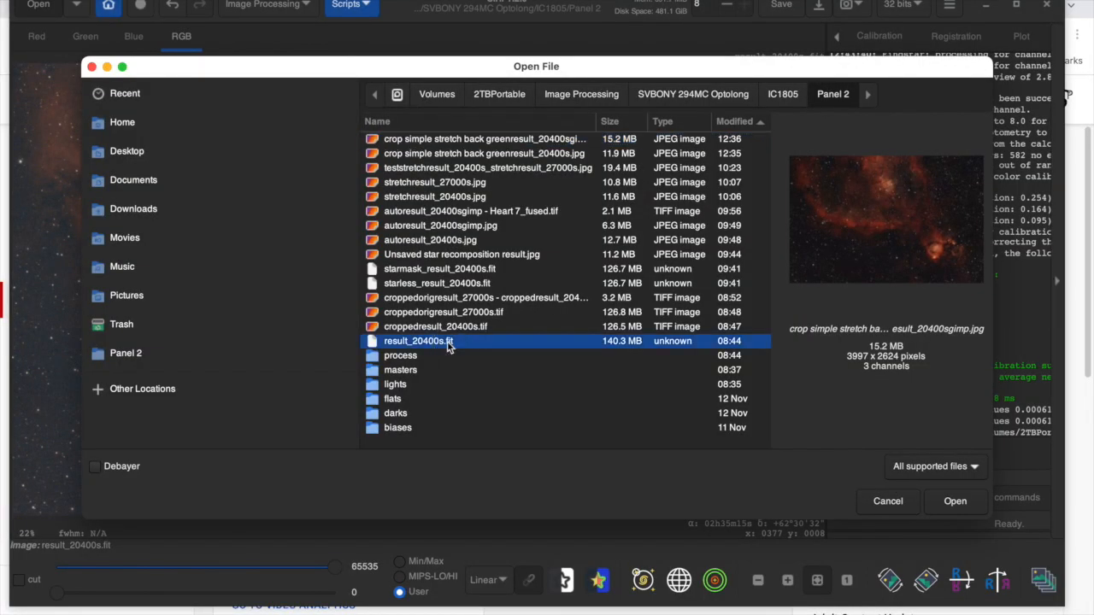
left_click(956, 502)
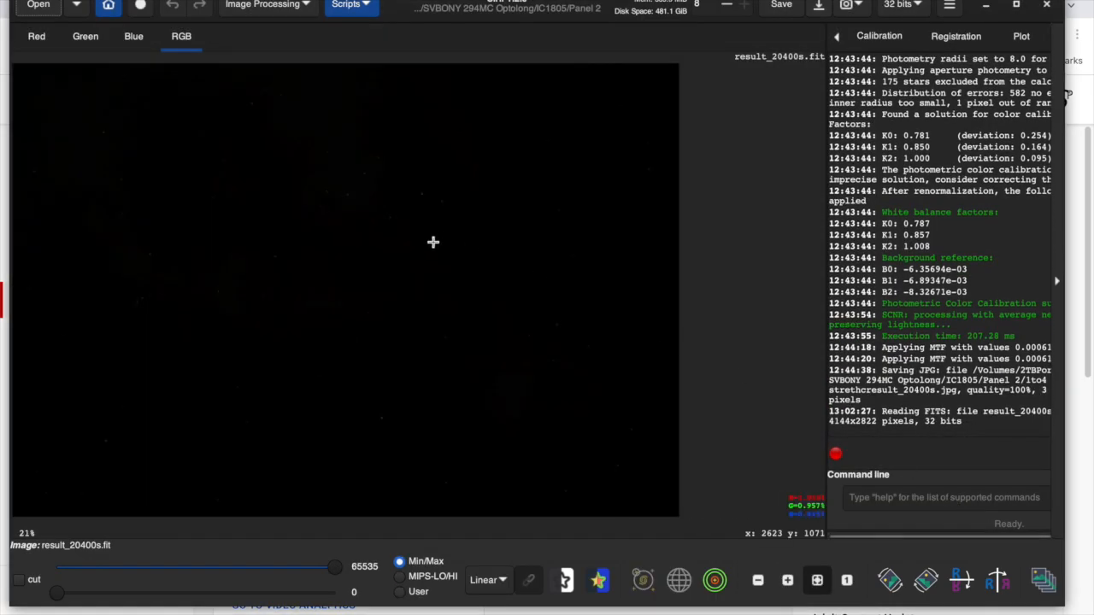
left_click(477, 588)
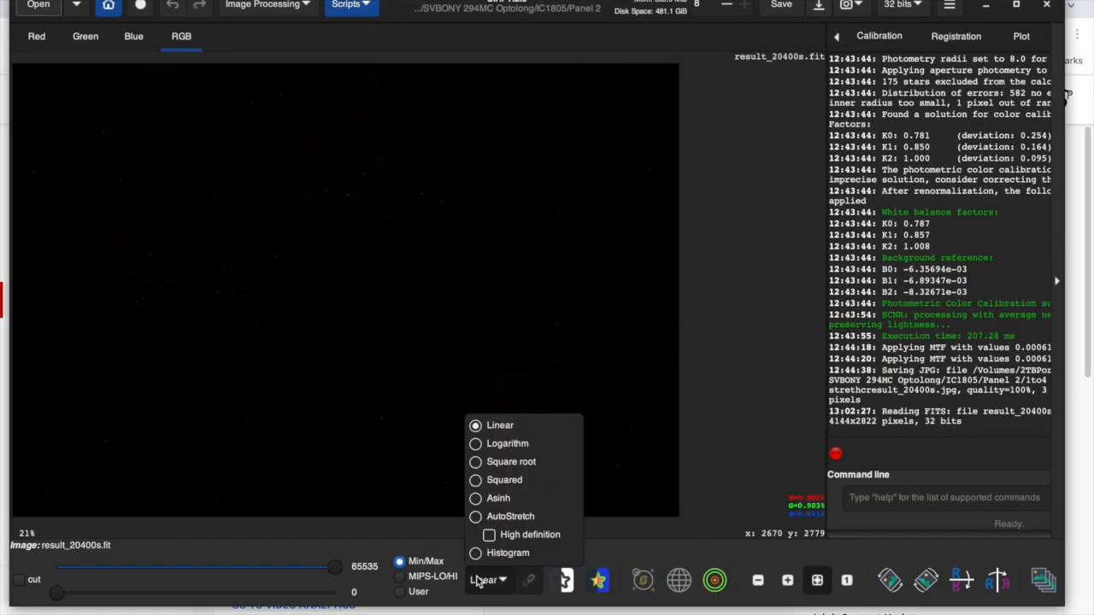
left_click(484, 520)
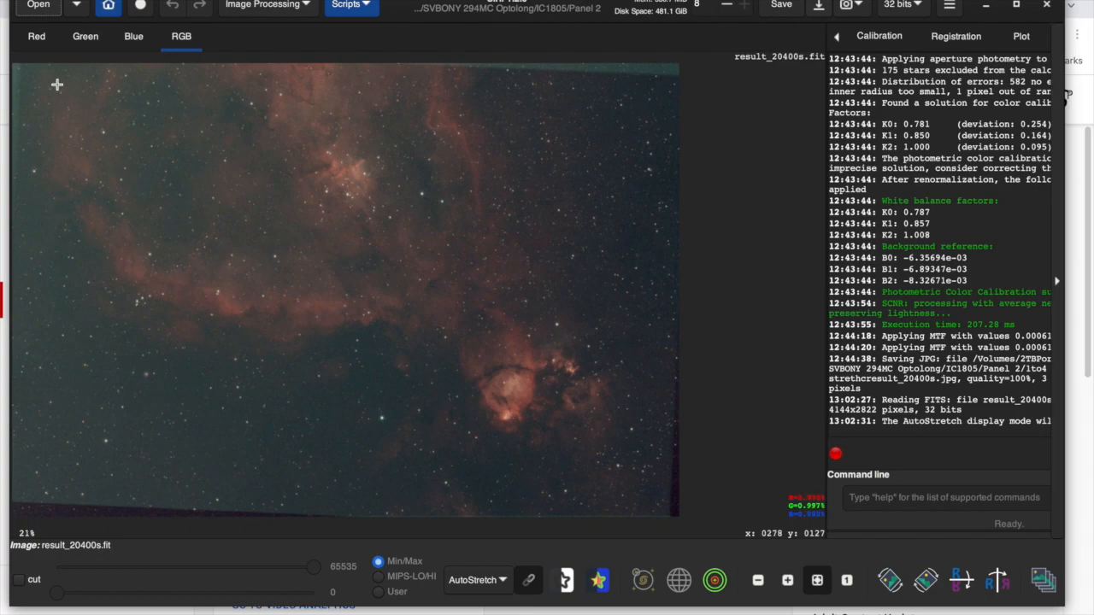
Step: Crop the stacked image to a selection of about 4063 × 2648 px that excludes the uneven stacking edges
left_click_drag(29, 77, 669, 503)
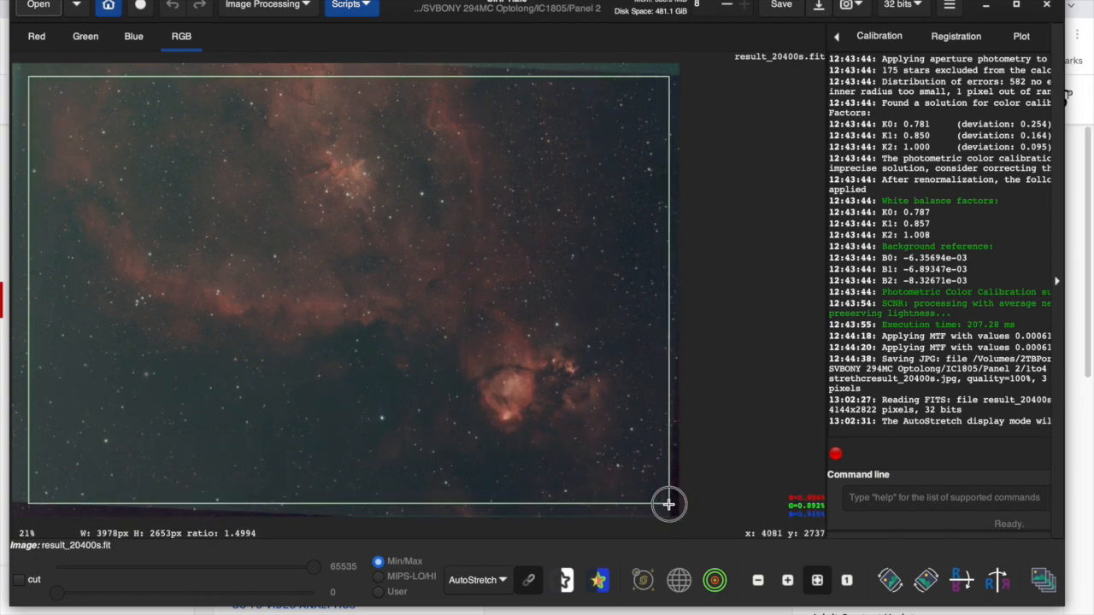
left_click_drag(670, 505, 669, 503)
left_click_drag(668, 303, 674, 306)
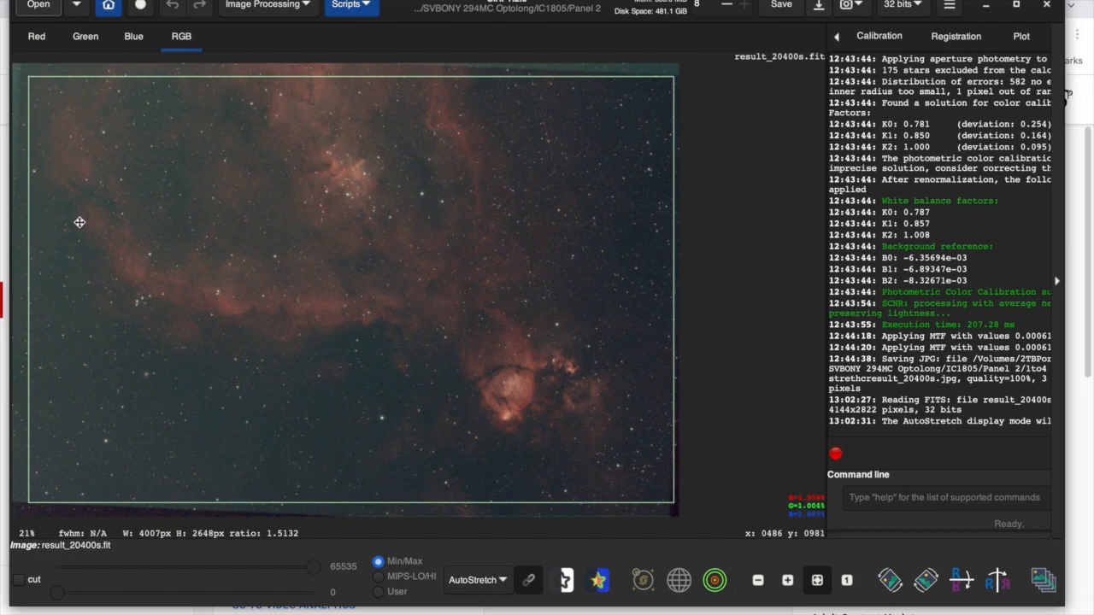
left_click_drag(29, 222, 20, 221)
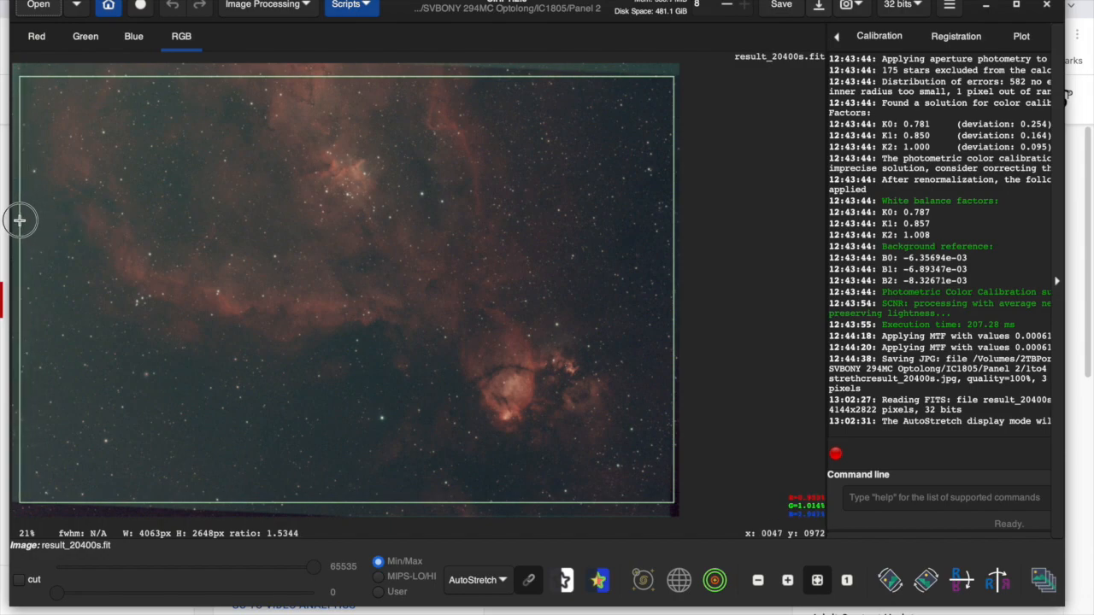
right_click(258, 161)
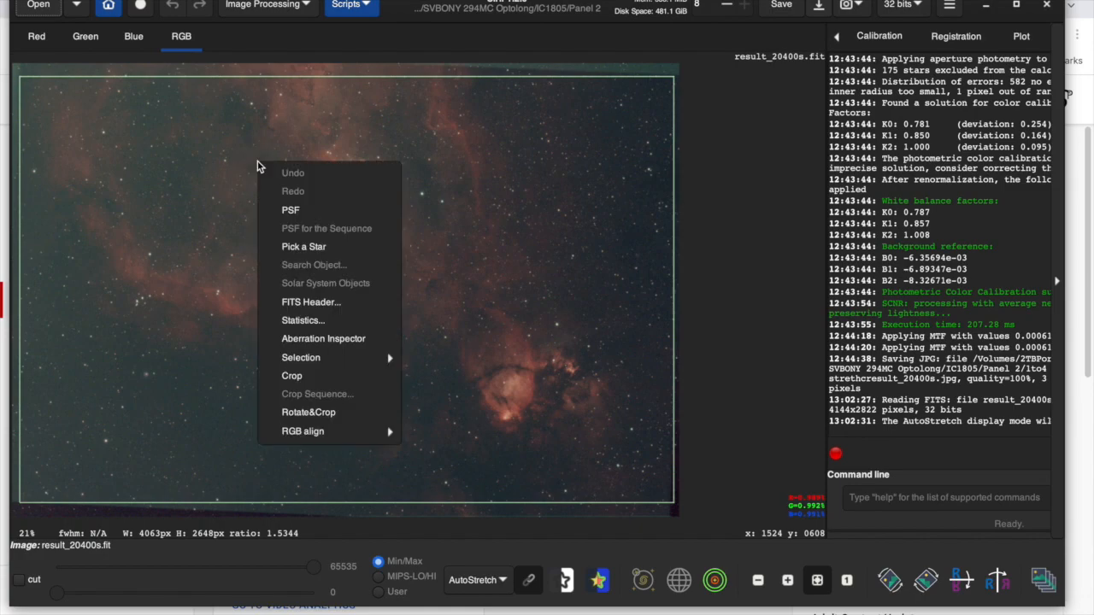
left_click(295, 377)
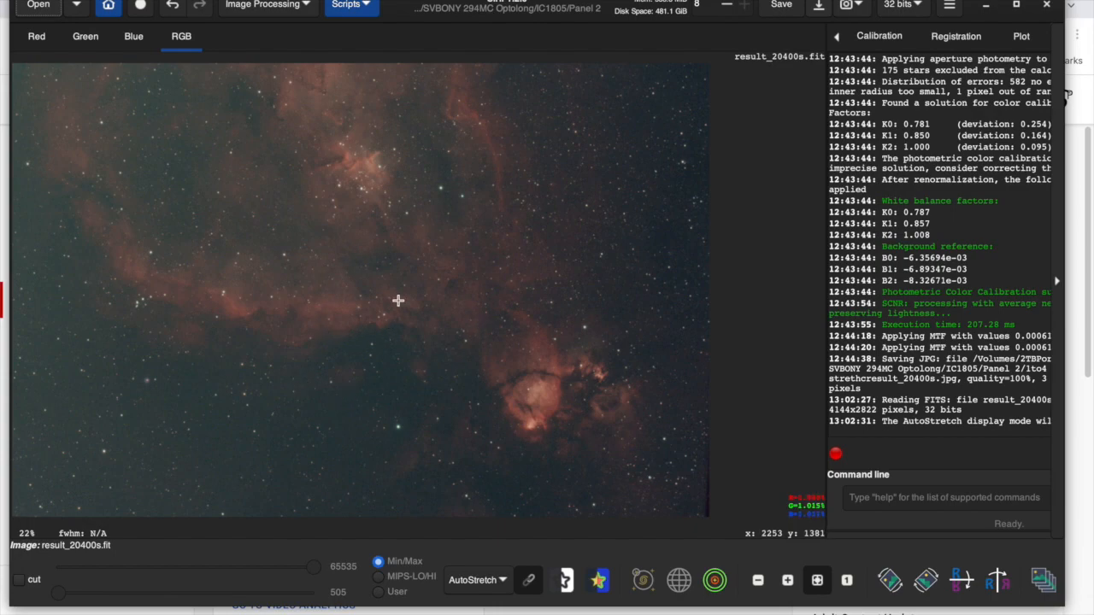
Step: Start Background Extraction and manually place samples on dark sky along the image's right side, lower area and left edge, avoiding the nebula
left_click(309, 7)
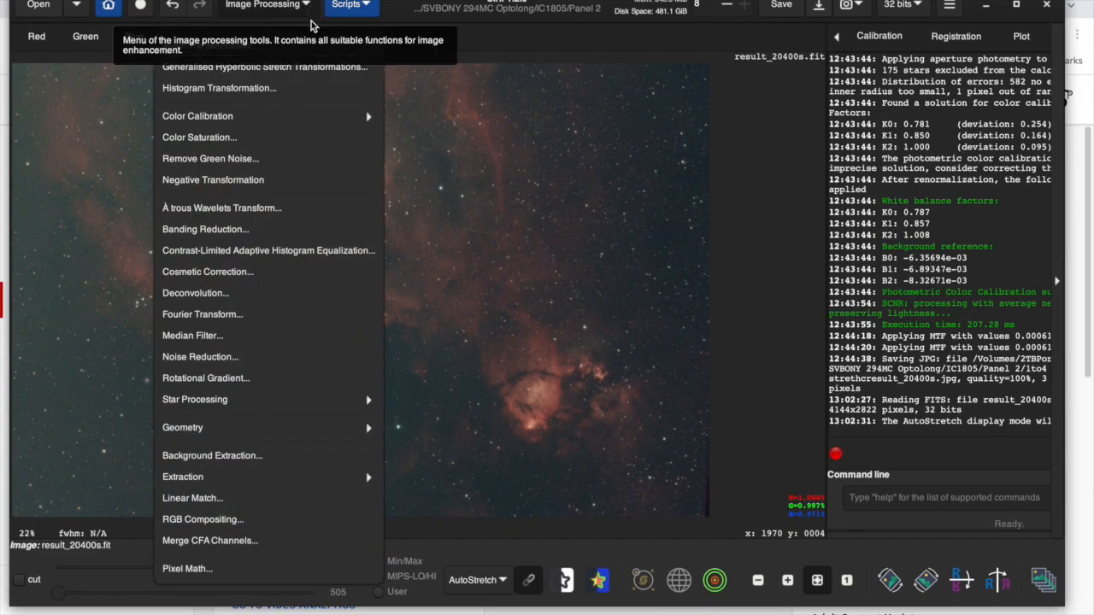
left_click(220, 456)
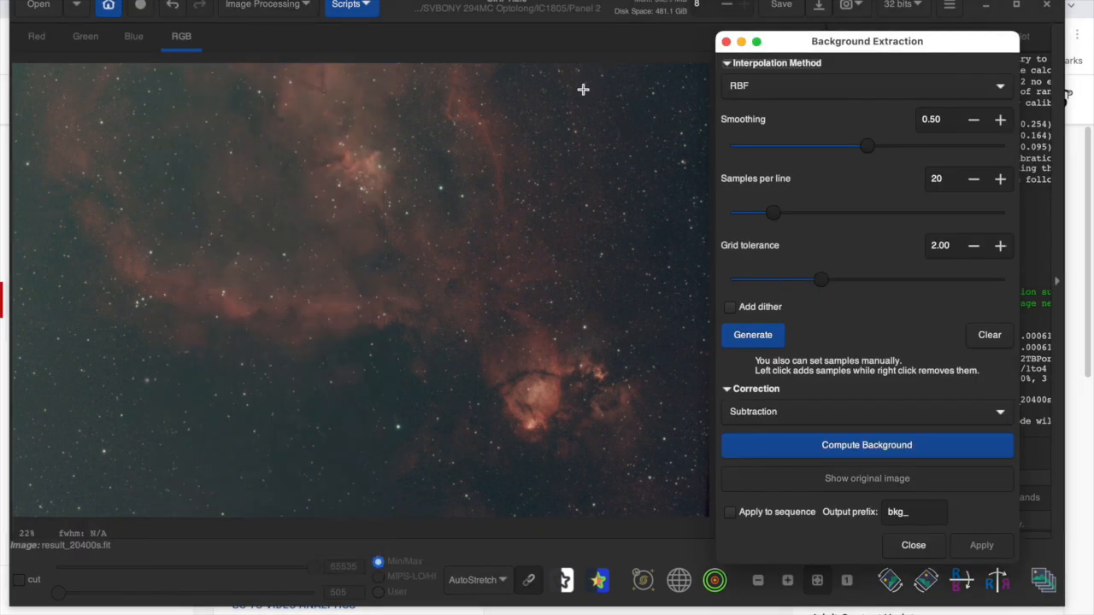
left_click(671, 81)
left_click(653, 137)
left_click(622, 117)
left_click(547, 105)
left_click(650, 203)
left_click(591, 210)
left_click(670, 243)
left_click(646, 281)
left_click(660, 348)
left_click(680, 395)
left_click(511, 492)
left_click(359, 494)
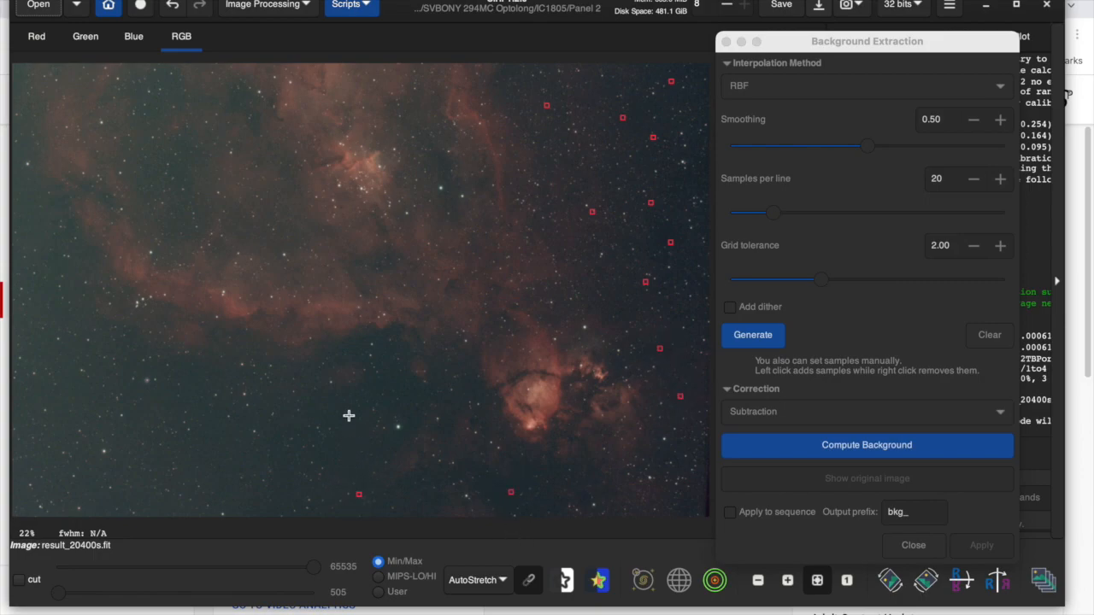
left_click(348, 408)
left_click(321, 462)
left_click(255, 481)
left_click(182, 452)
left_click(135, 495)
left_click(75, 419)
left_click(57, 371)
left_click(44, 451)
left_click(37, 307)
left_click(33, 204)
left_click(217, 346)
left_click(200, 401)
left_click(234, 448)
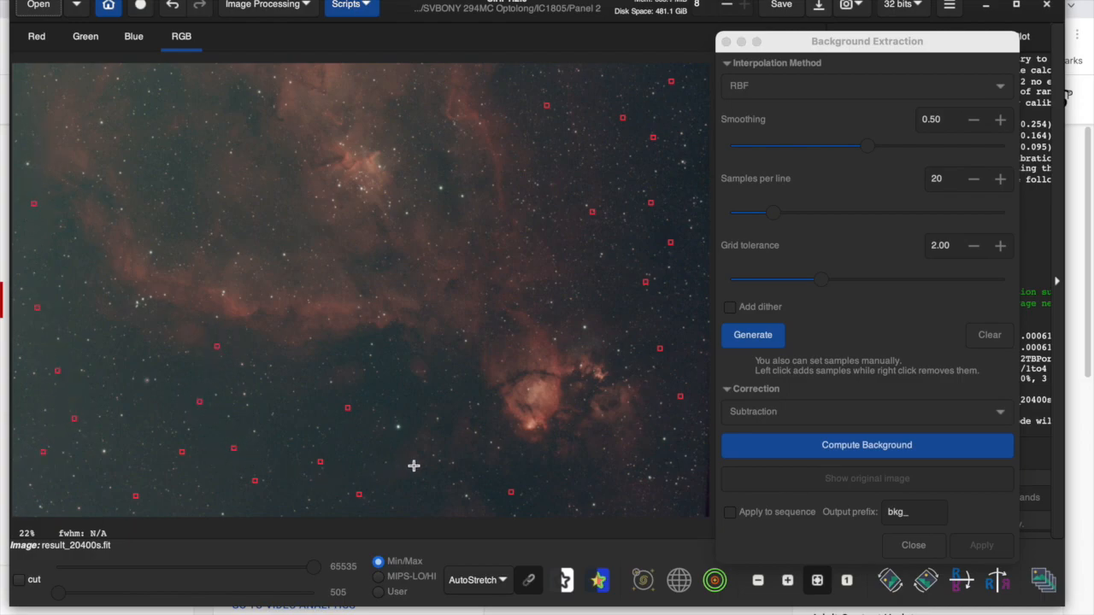
left_click(436, 490)
left_click(547, 484)
Step: Set the display mode to Histogram and compute the background from the placed samples
left_click(505, 582)
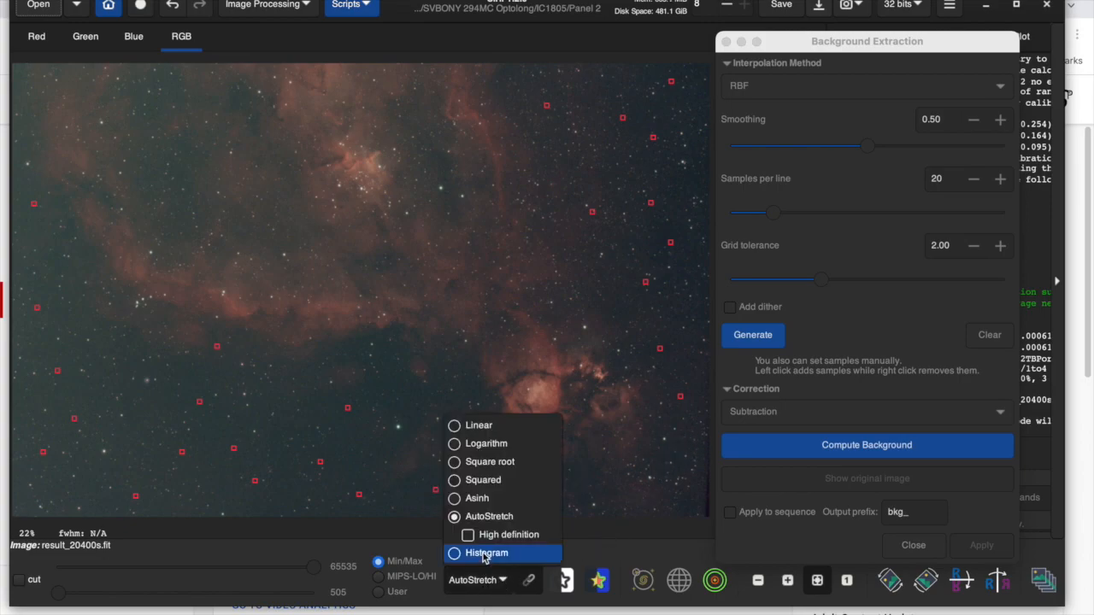
left_click(500, 552)
left_click(862, 448)
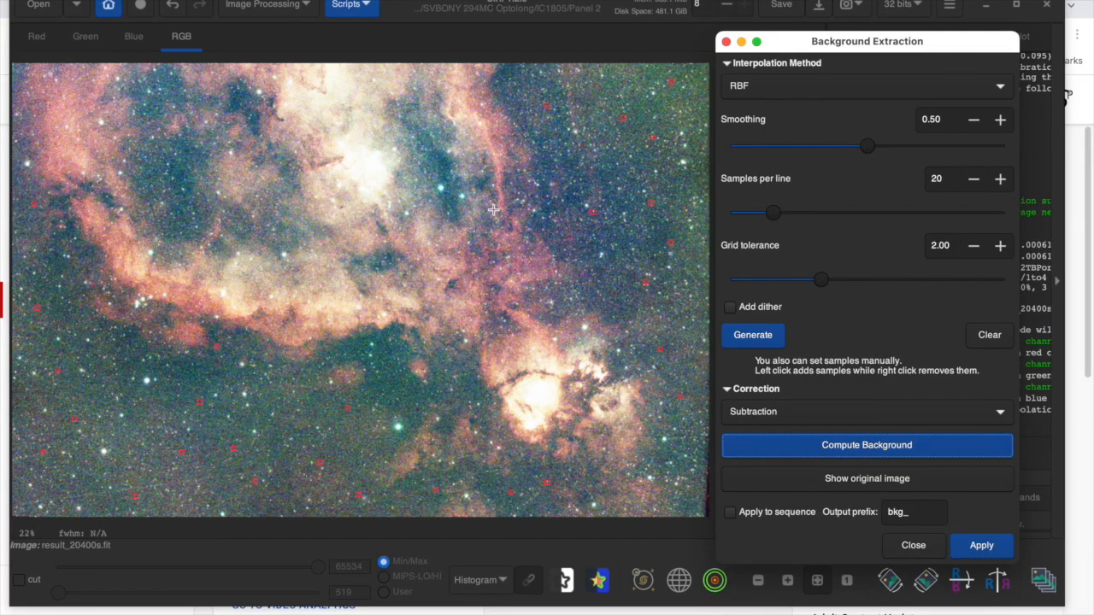
Step: Add more background samples in the dark gaps inside and around the nebula, and compute the background again
left_click(390, 385)
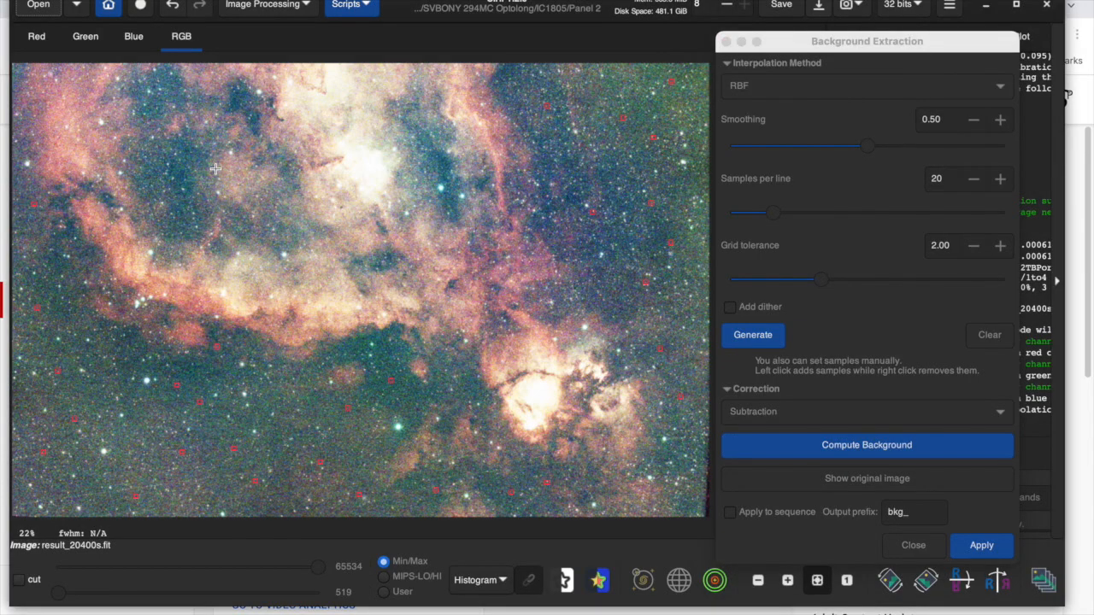
left_click(176, 177)
left_click(183, 160)
left_click(564, 160)
left_click(635, 179)
left_click(621, 282)
left_click(453, 379)
left_click(202, 481)
left_click(914, 455)
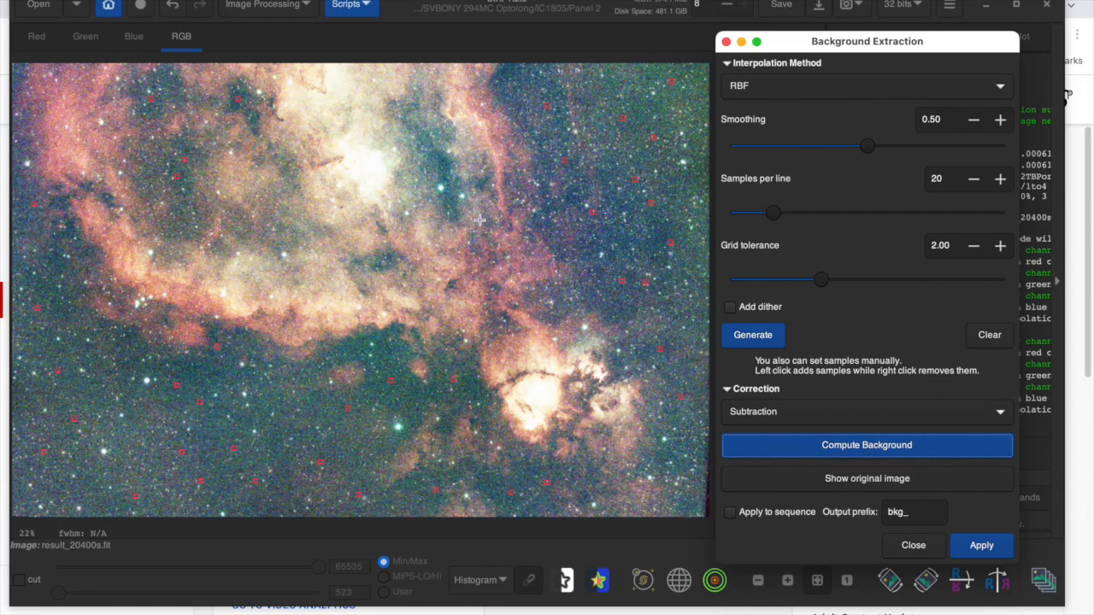
Step: Set the display mode back to AutoStretch and apply the computed background extraction to the image
left_click(483, 580)
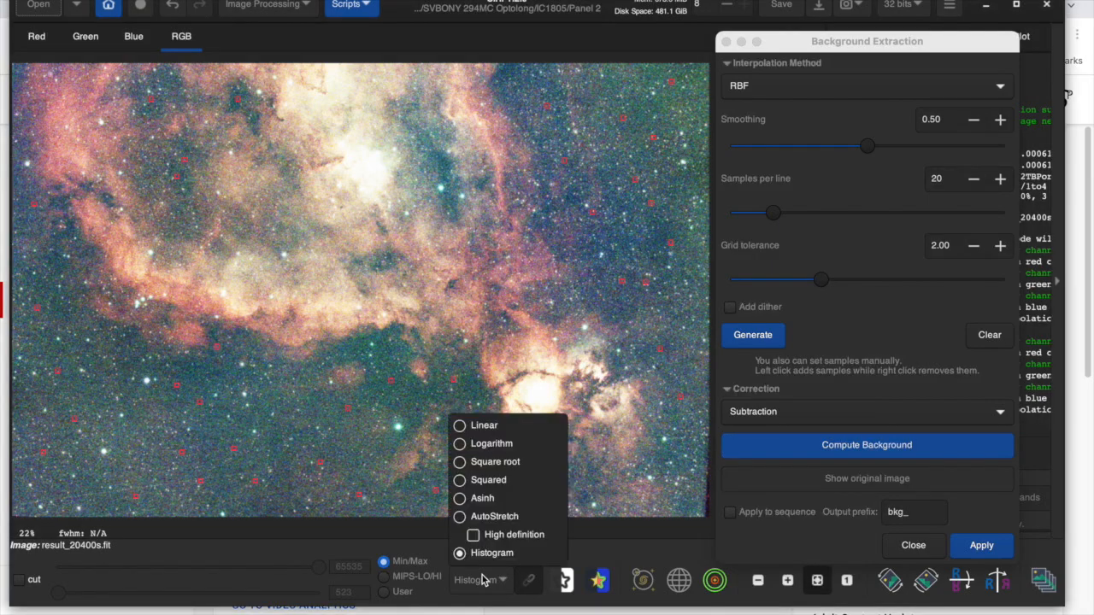
left_click(487, 517)
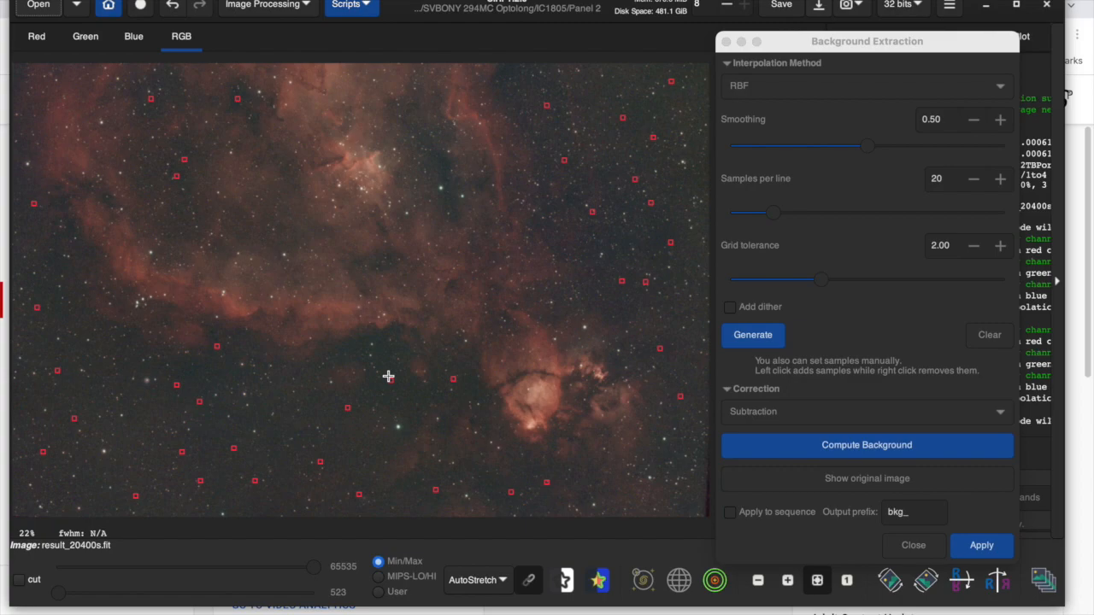
left_click(1001, 551)
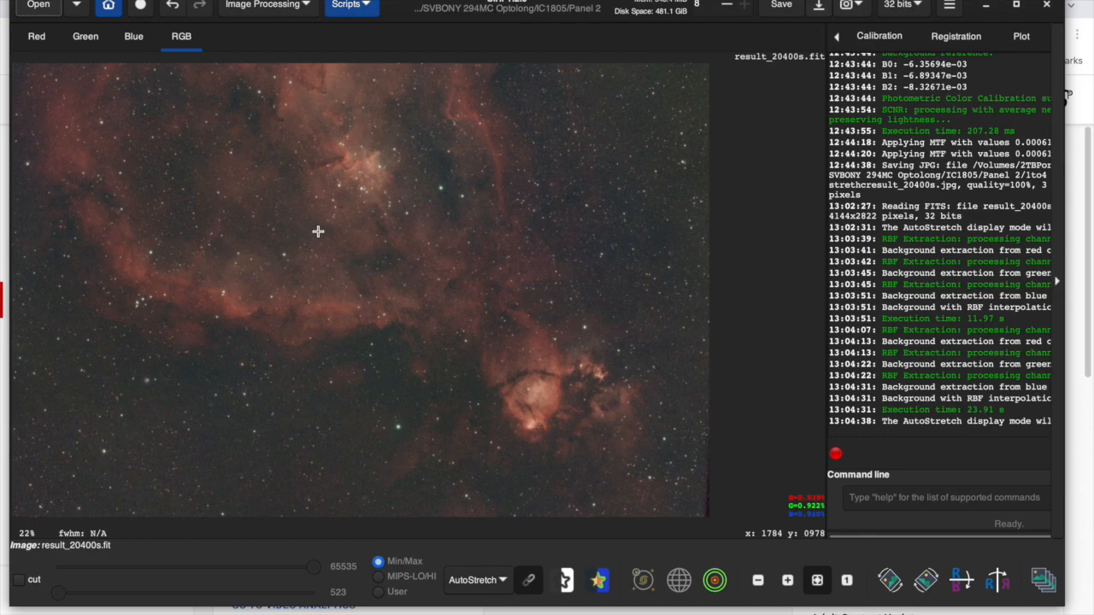
Step: Run Photometric Color Calibration on the image with the NOMAD star catalogue, and close the dialog
left_click(295, 5)
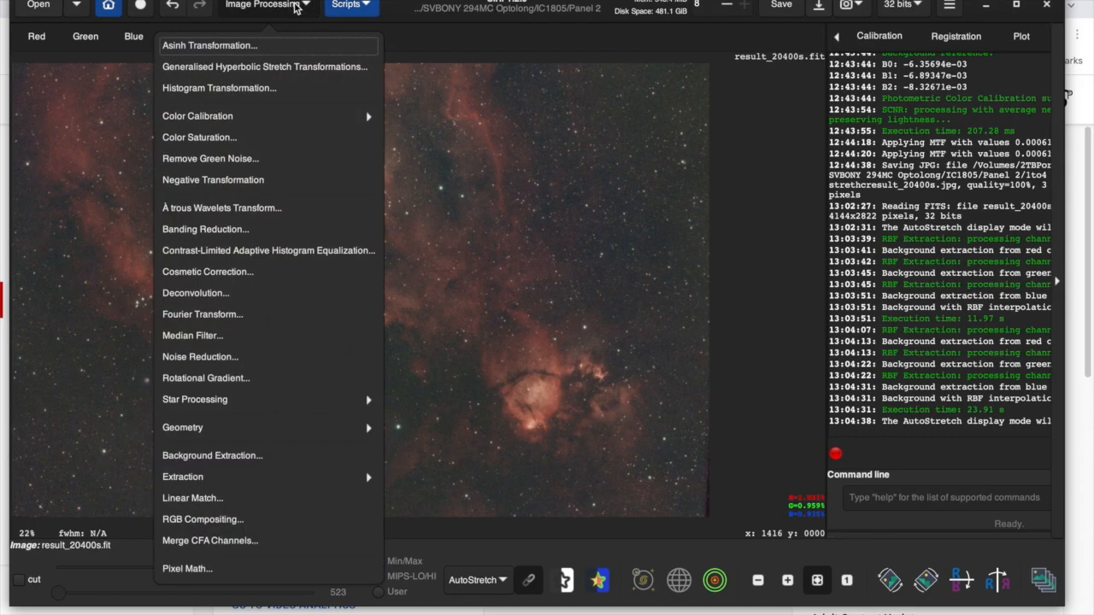
left_click(234, 119)
left_click(238, 95)
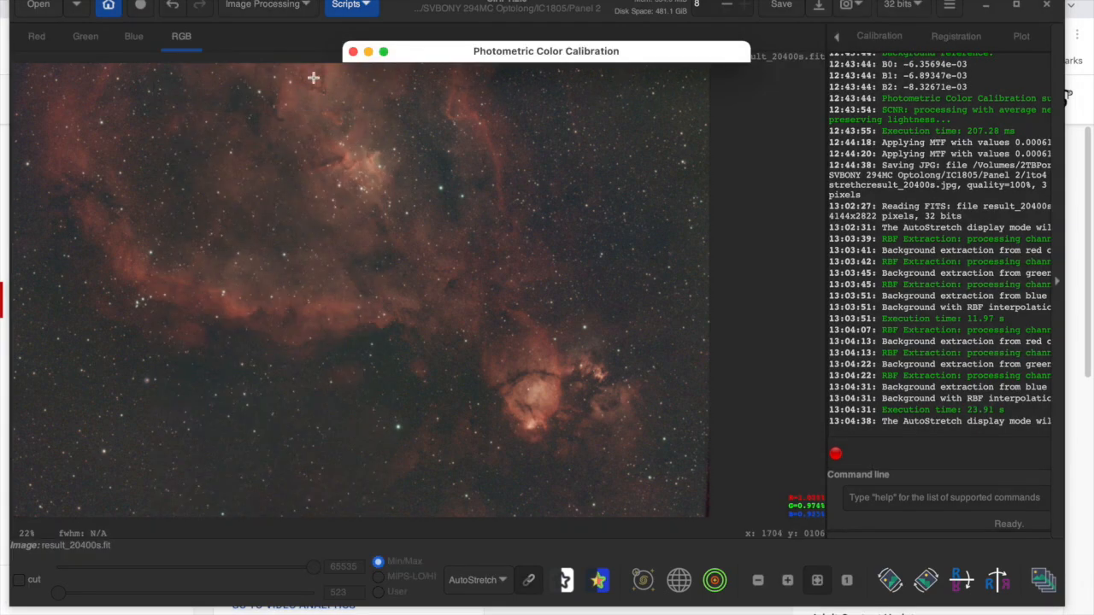
left_click(763, 533)
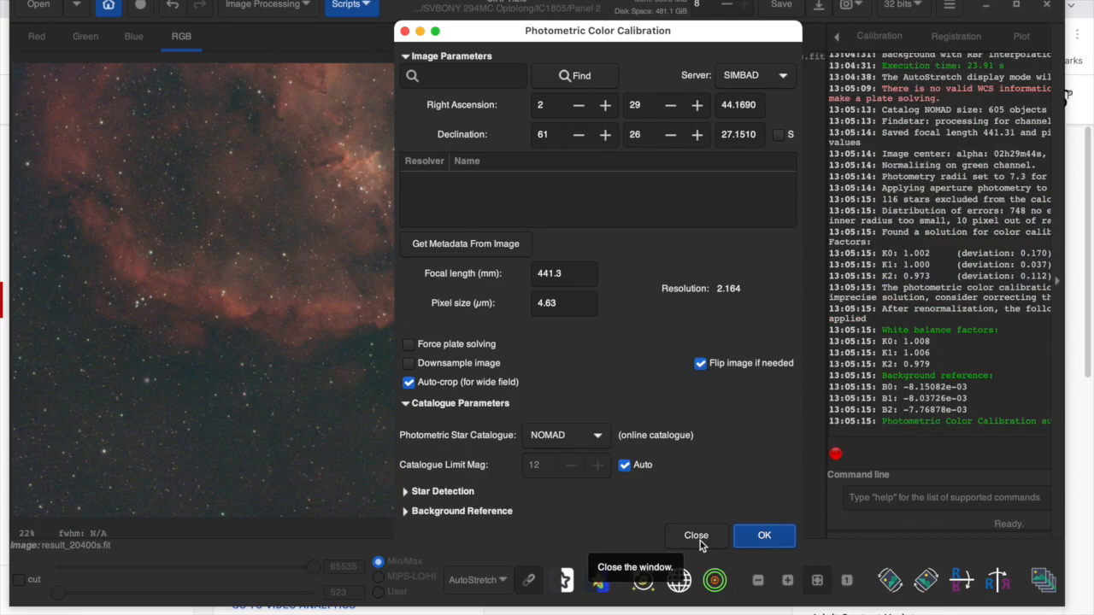
left_click(697, 536)
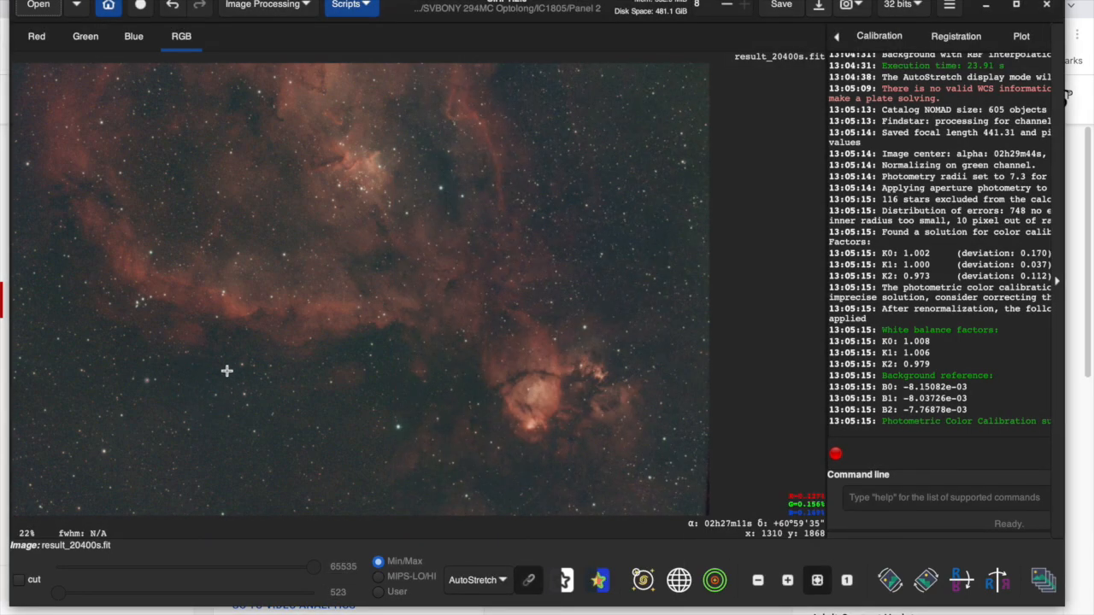
Step: Remove green noise with the Average Neutral protection method, preserving lightness
left_click(303, 5)
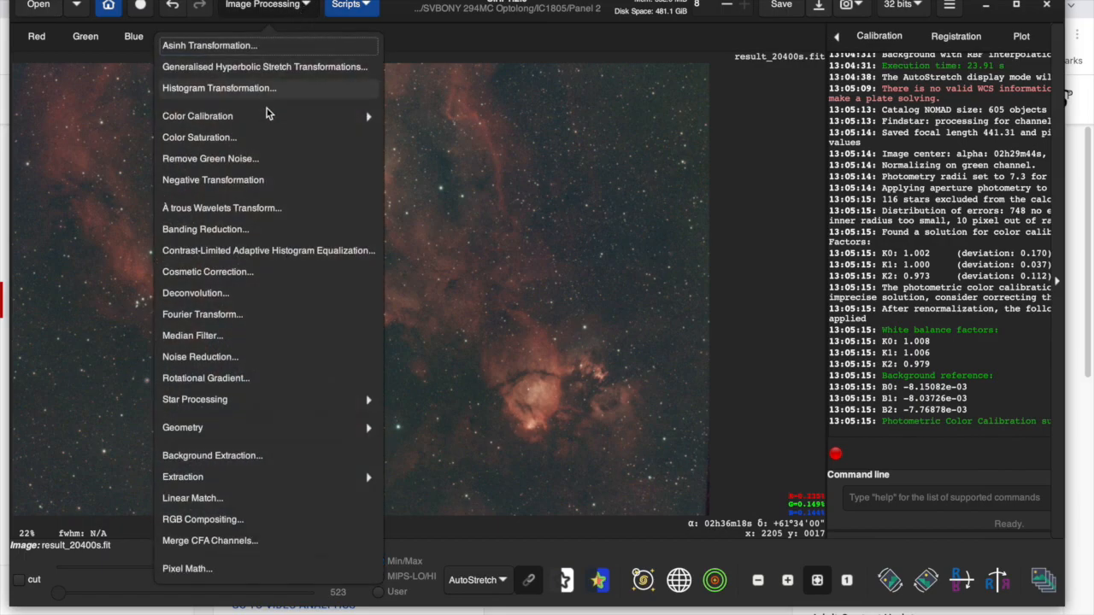
left_click(214, 159)
left_click(1040, 333)
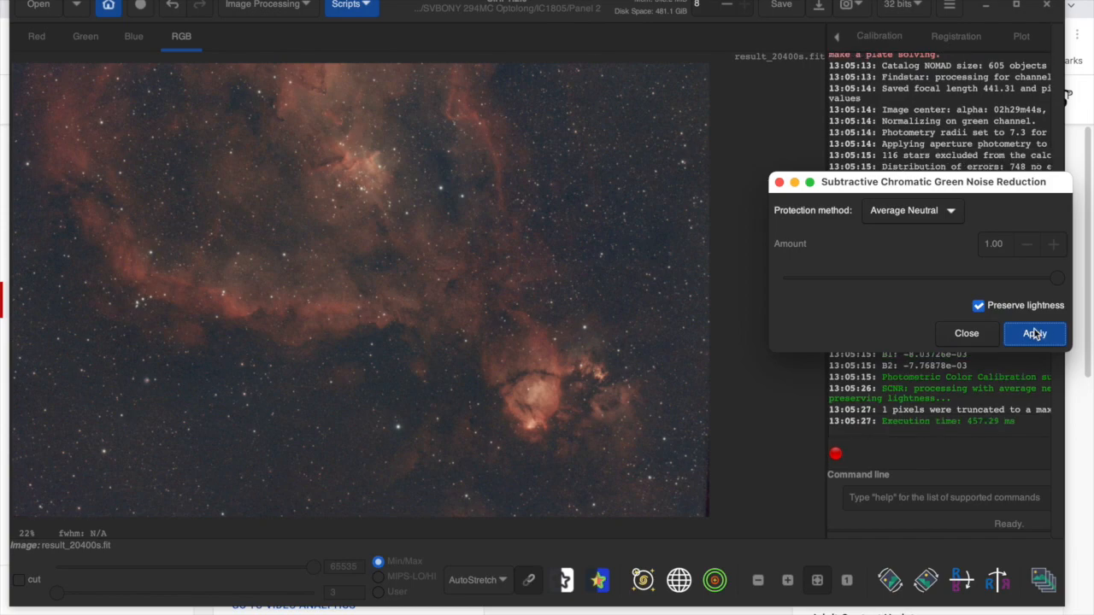
left_click(967, 334)
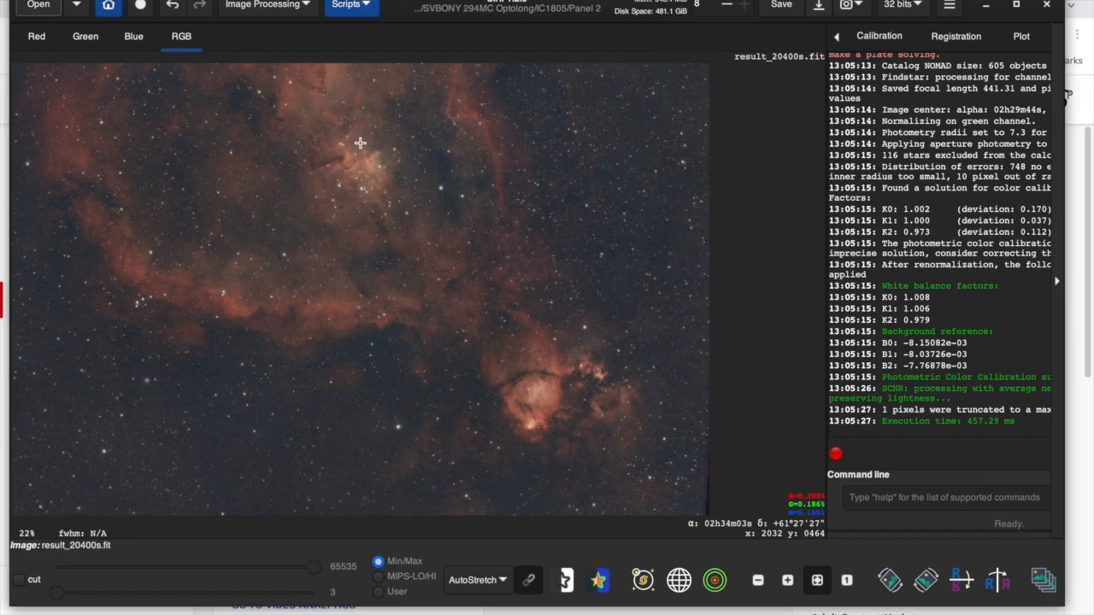
Step: Set the display mode to Linear and apply an automatic stretch to the image with Histogram Transformation
left_click(483, 581)
left_click(472, 424)
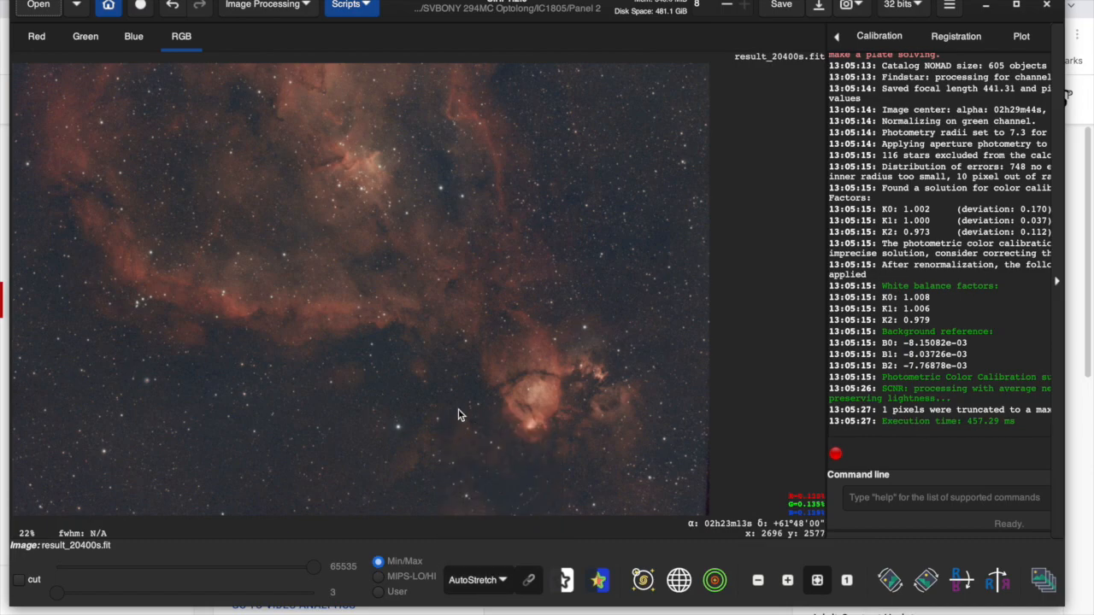
left_click(301, 6)
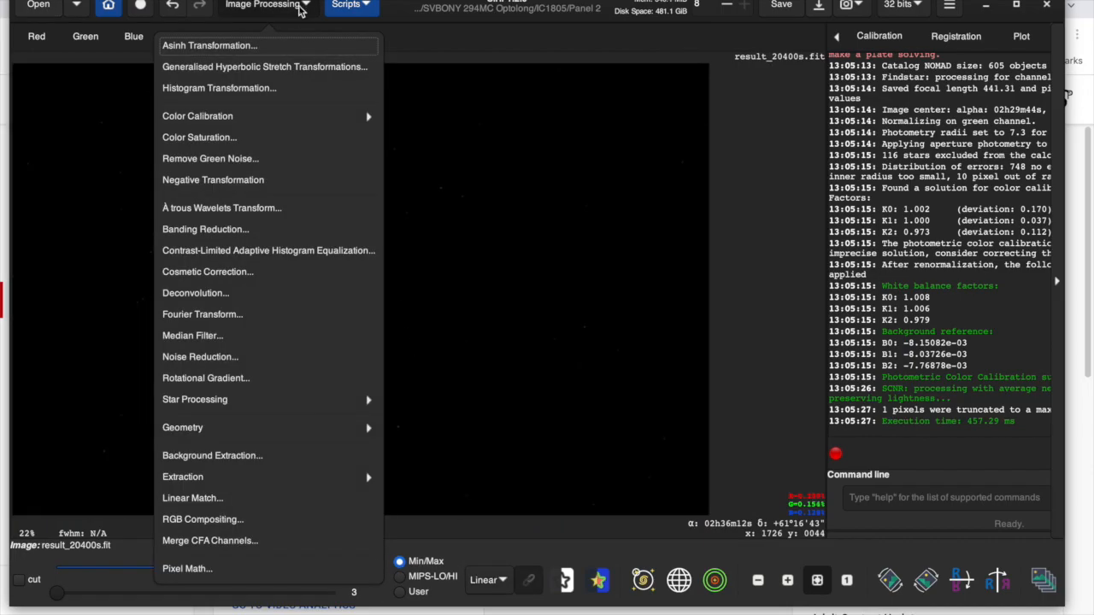
left_click(263, 89)
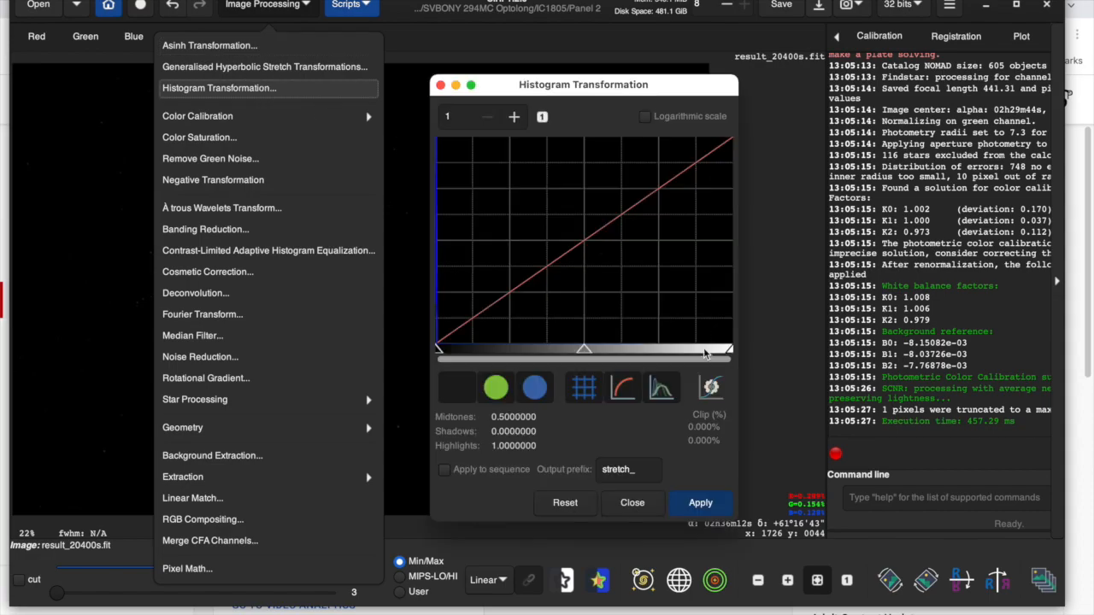
left_click(713, 390)
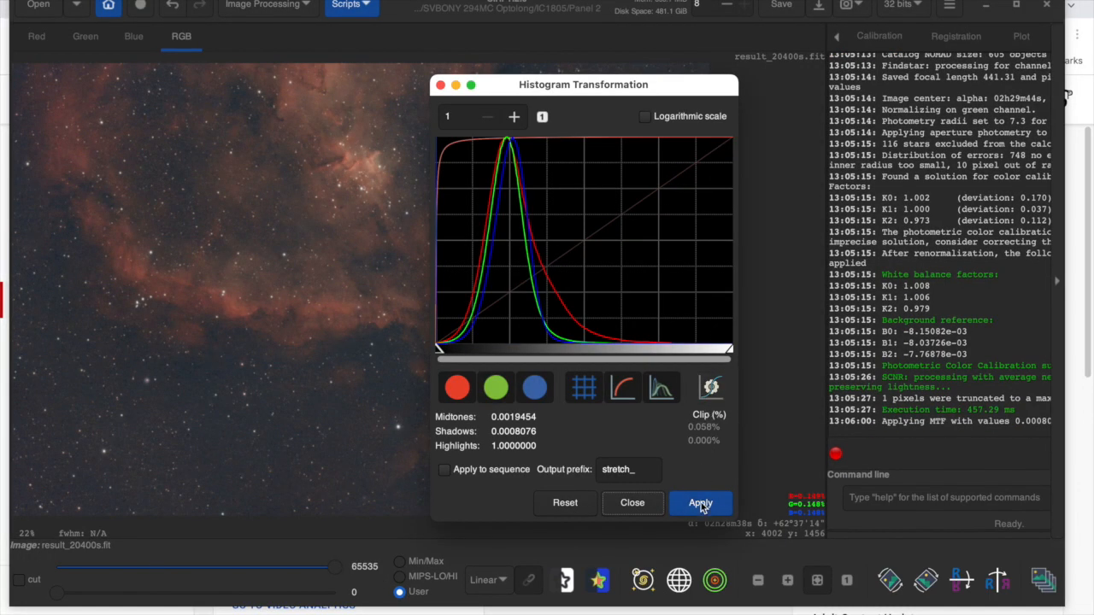
left_click(643, 505)
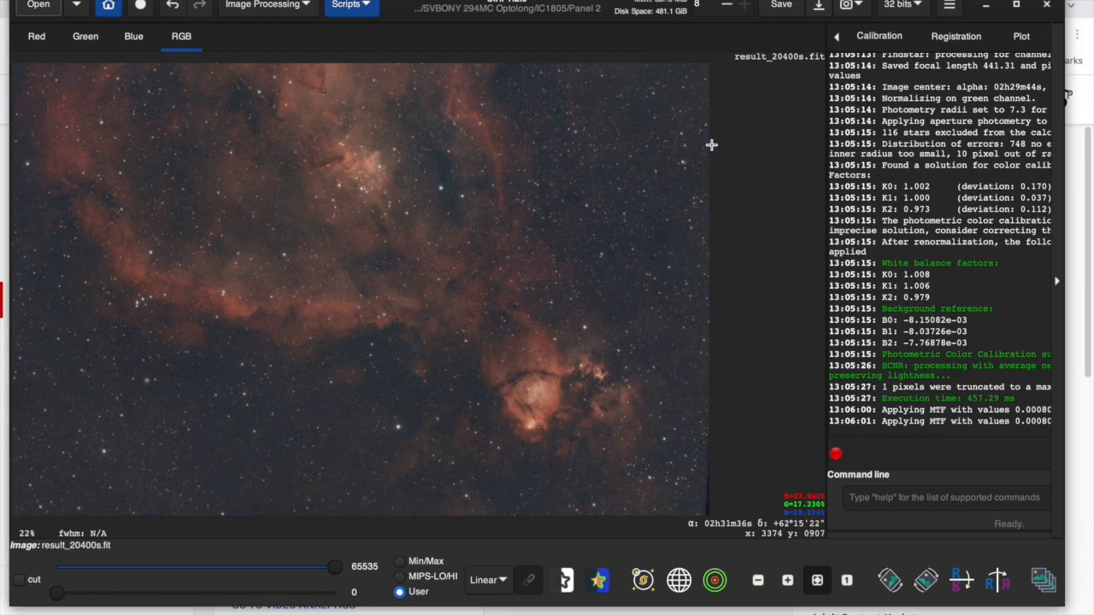
Step: Save the stretched image under a different name as the JPEG file tutorialresult_20400s.jpg in the Panel 2 folder
left_click(819, 8)
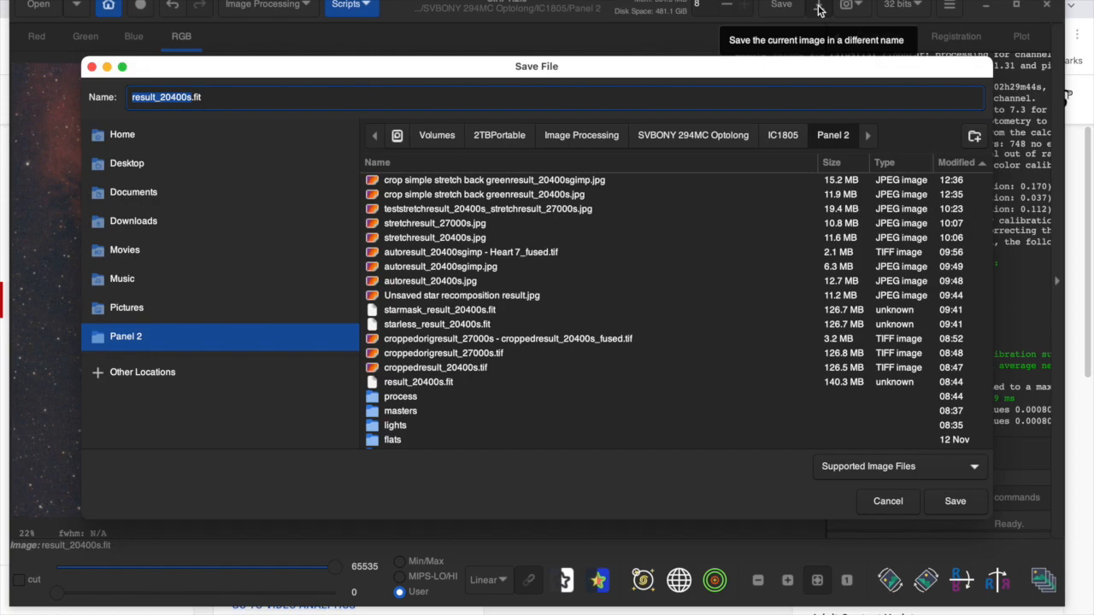
key("Left")
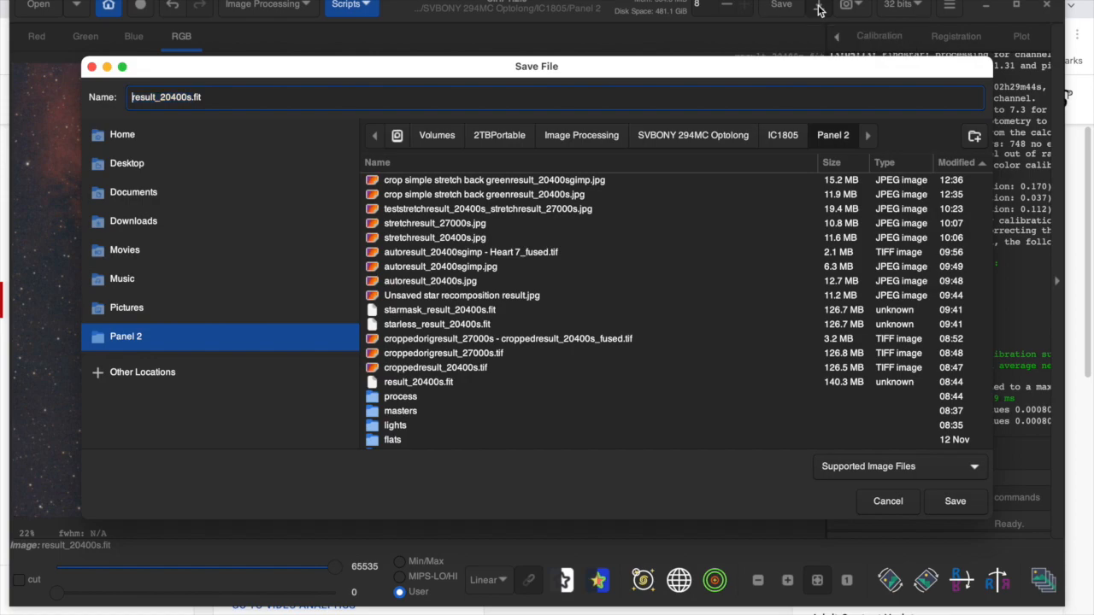
type("tutorial")
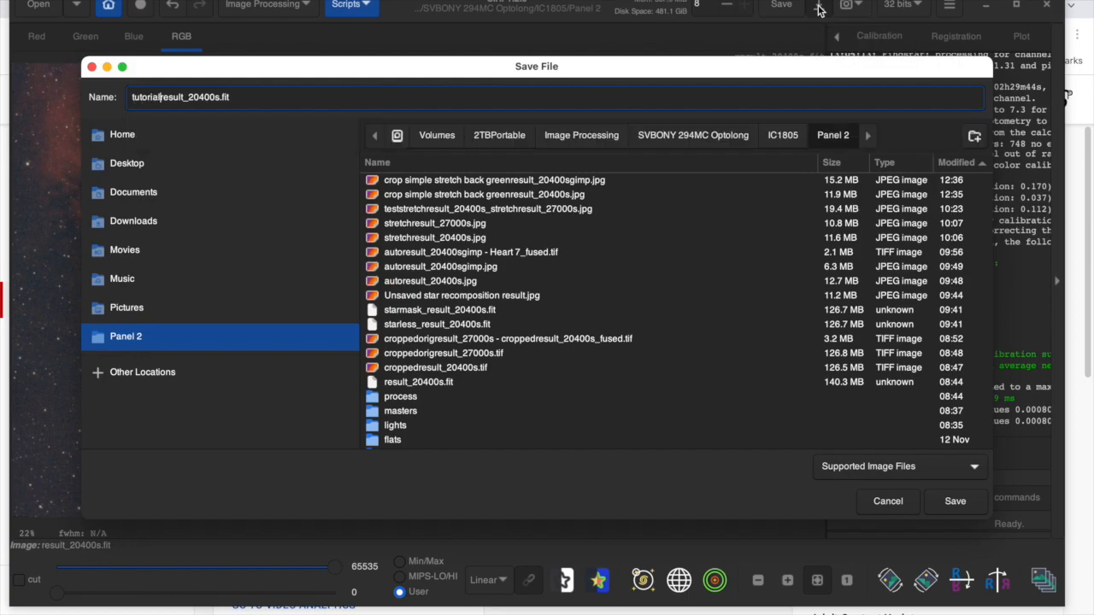
left_click(850, 466)
left_click(866, 392)
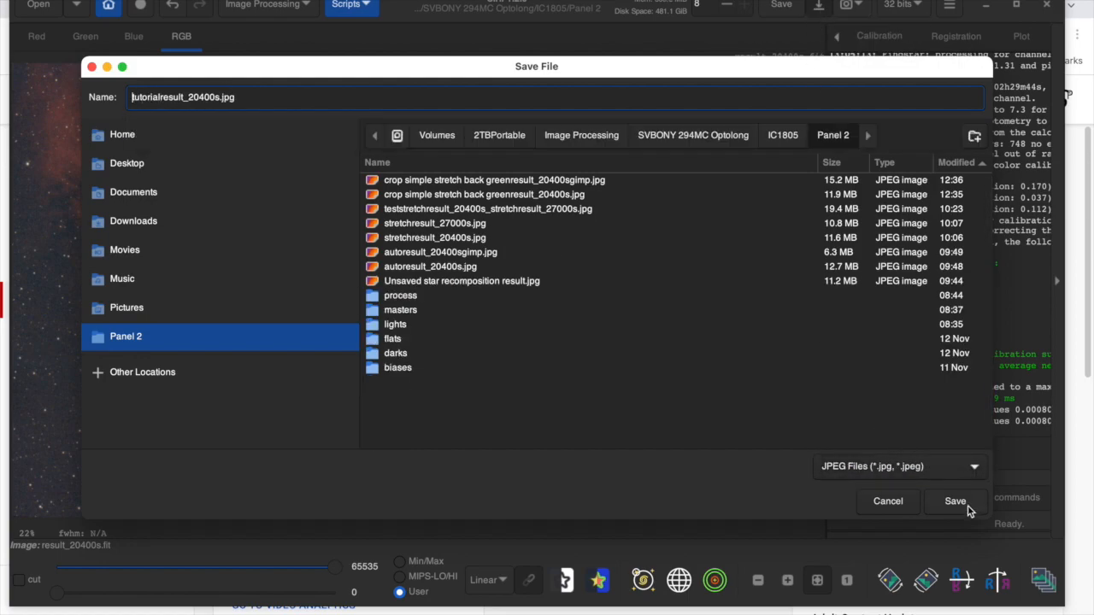
left_click(955, 501)
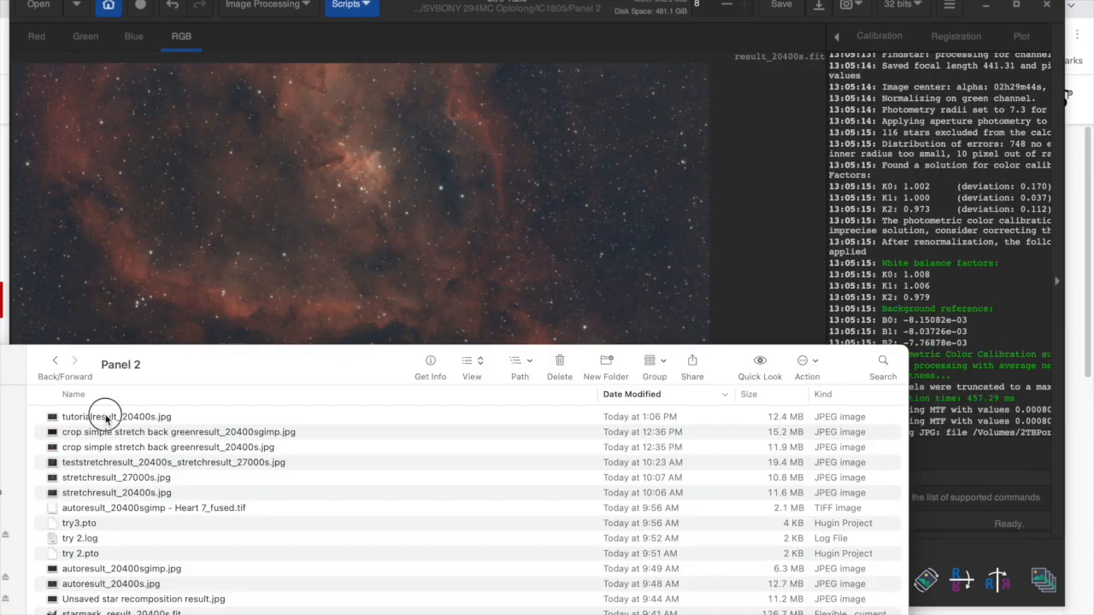
Step: Open tutorialresult_20400s.jpg from the Panel 2 folder in GIMP and compare it with the open image "1to4 with auto strethcresult_20400s.jpg"
left_click(98, 417)
right_click(106, 417)
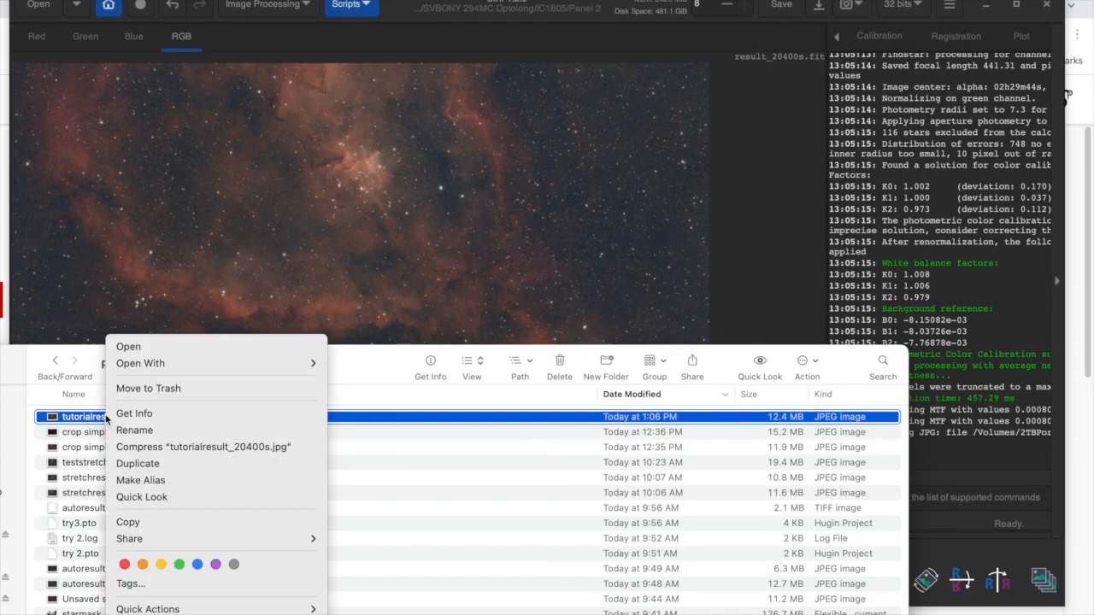
mouse_move(179, 363)
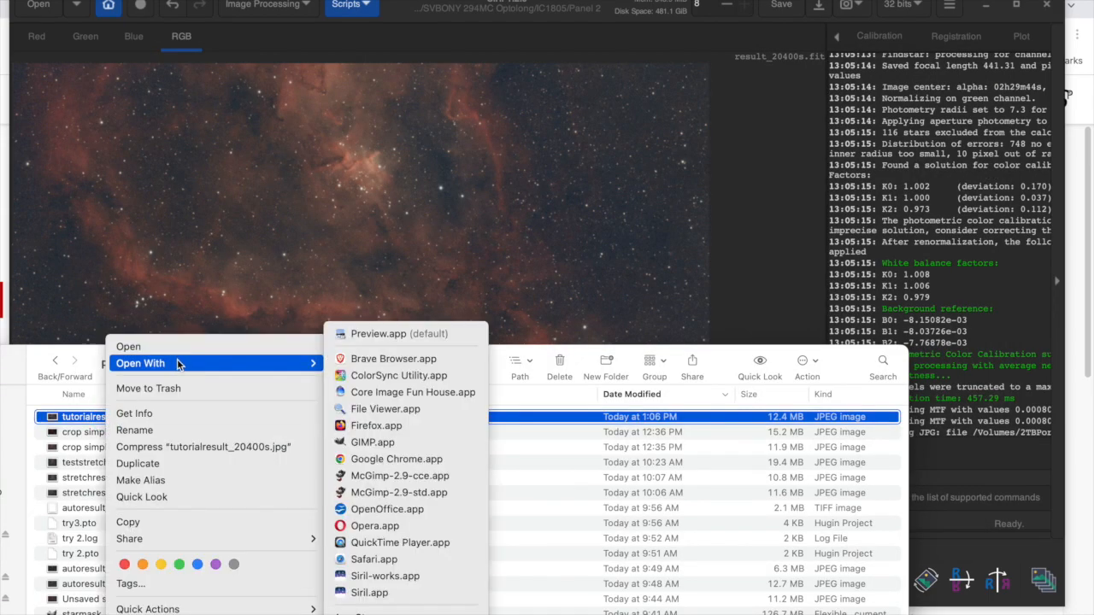
left_click(368, 443)
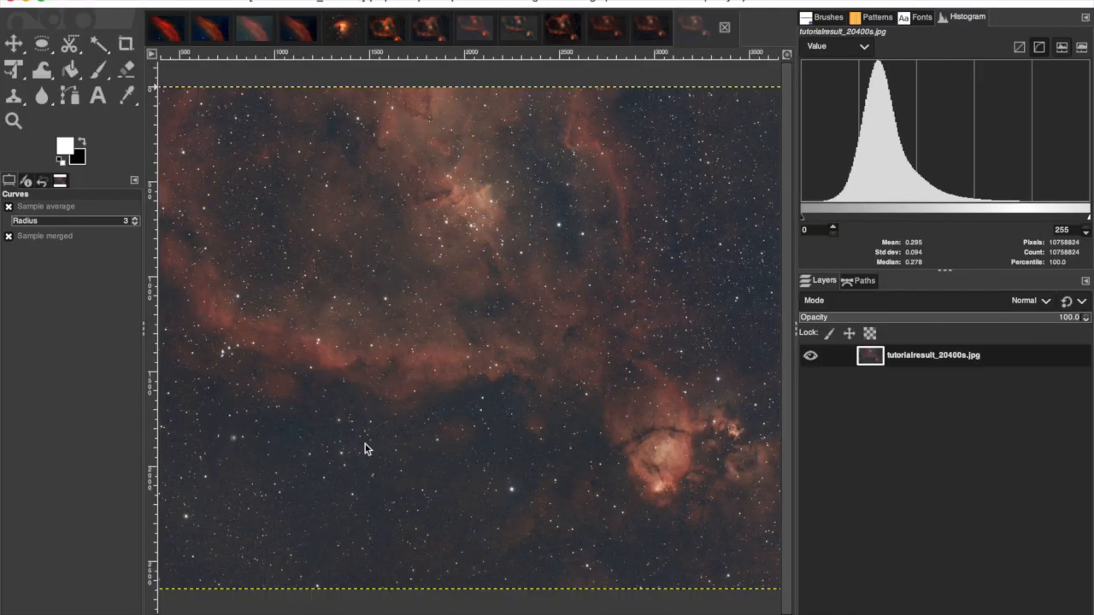
left_click(647, 29)
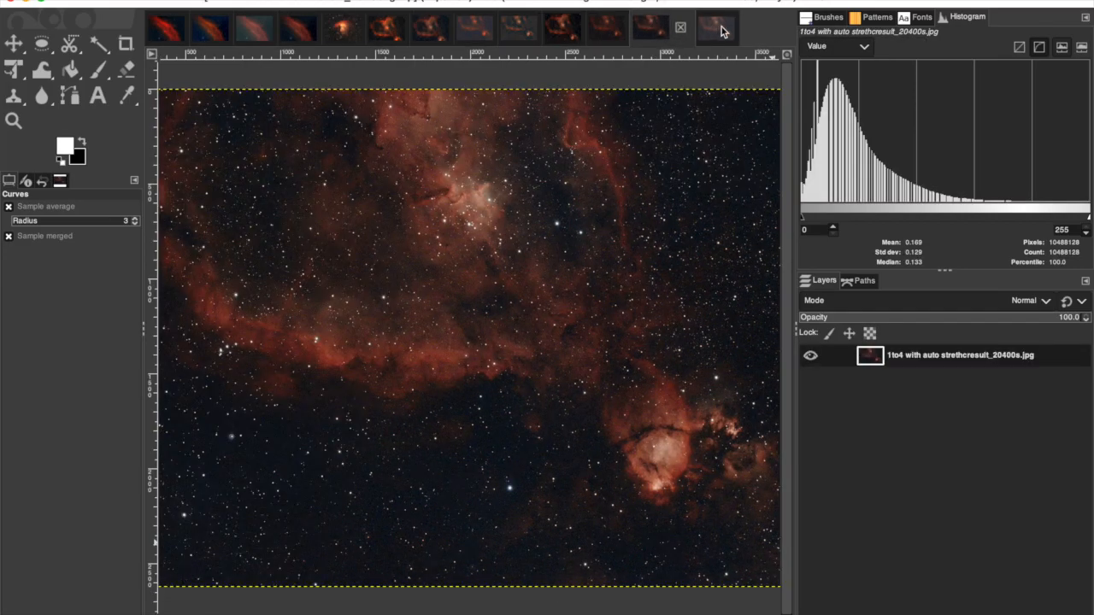
left_click(720, 30)
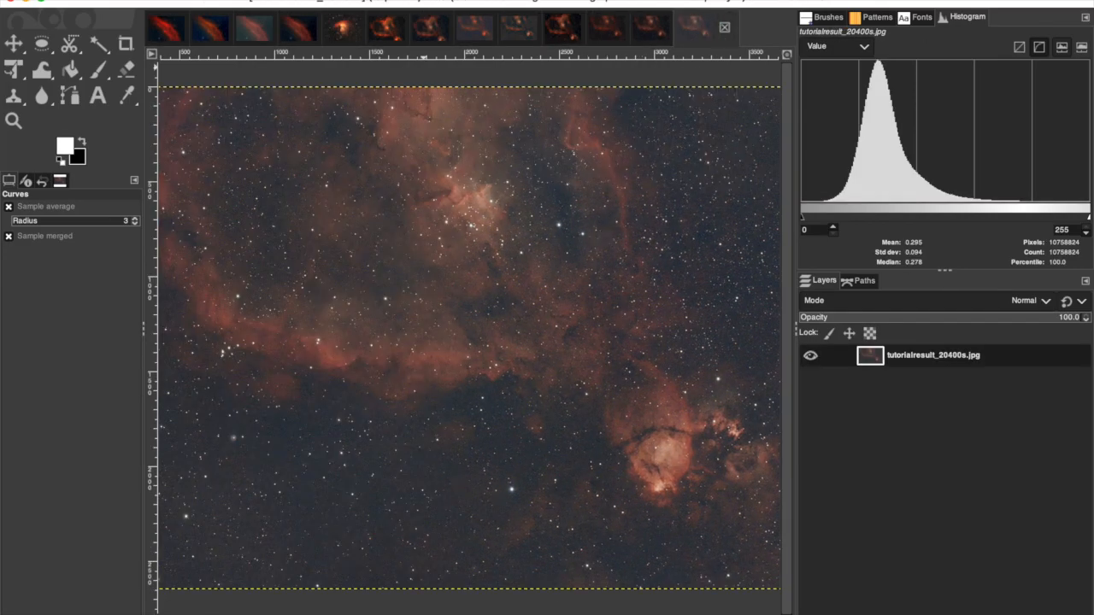
left_click(325, 0)
left_click(337, 148)
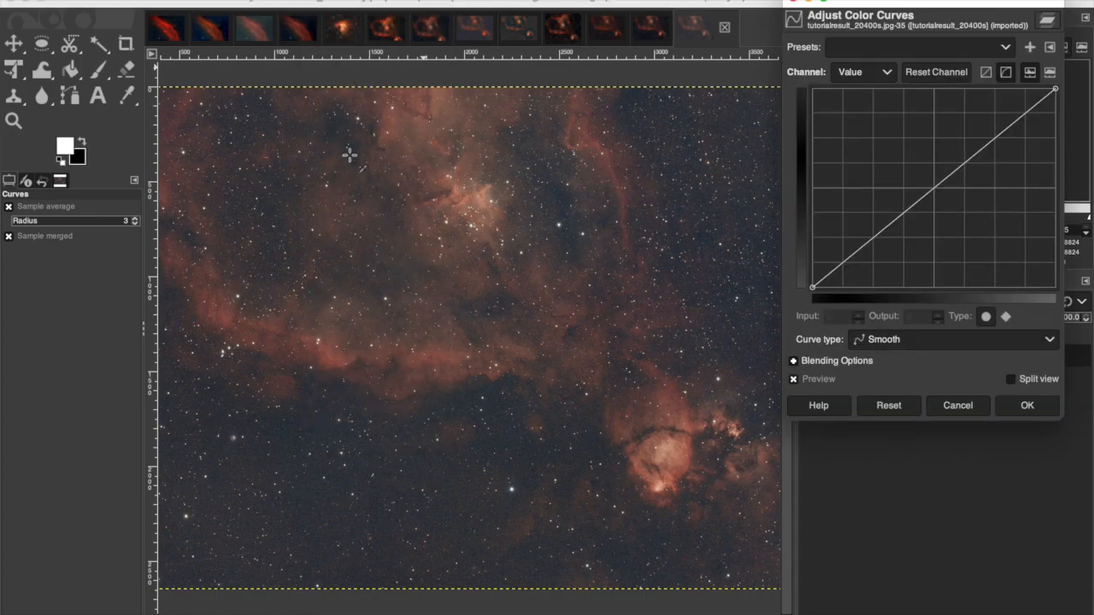
left_click_drag(838, 266, 844, 285)
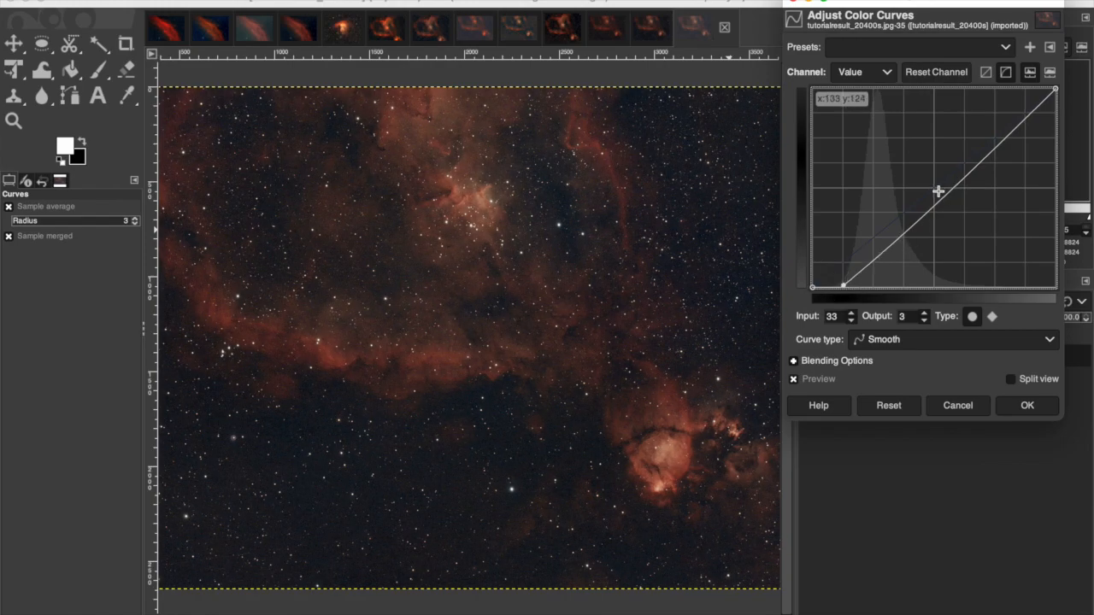
left_click_drag(940, 193, 935, 182)
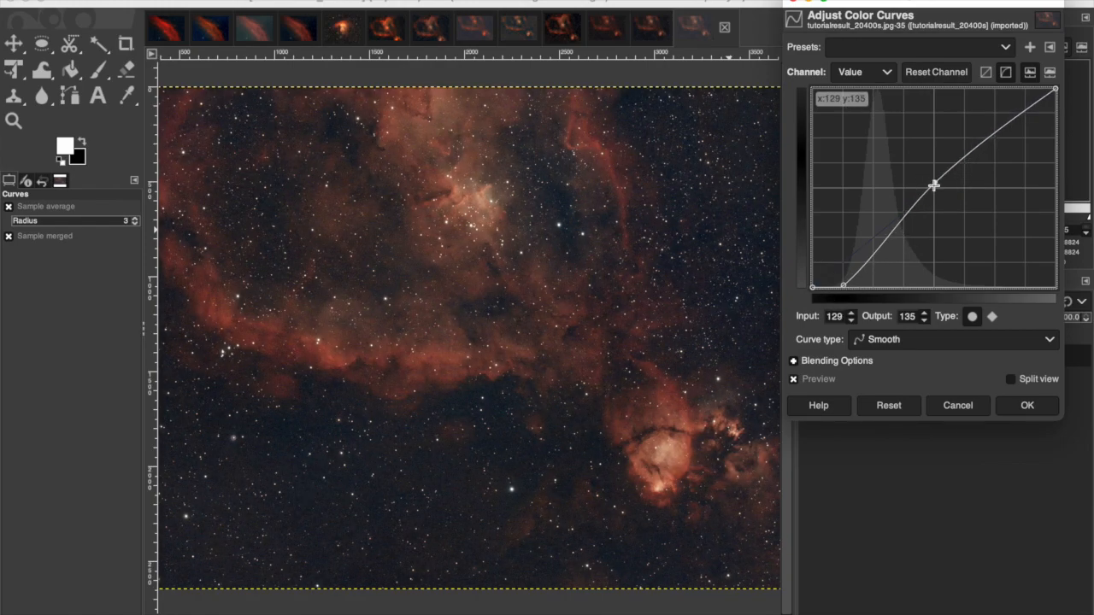
left_click_drag(872, 256, 874, 265)
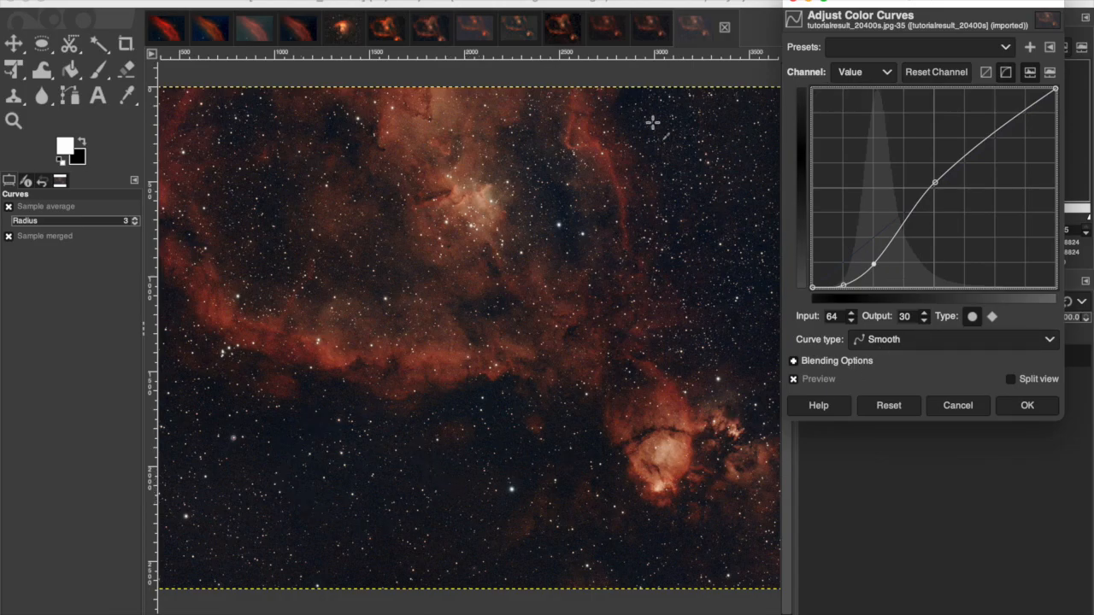
left_click(650, 32)
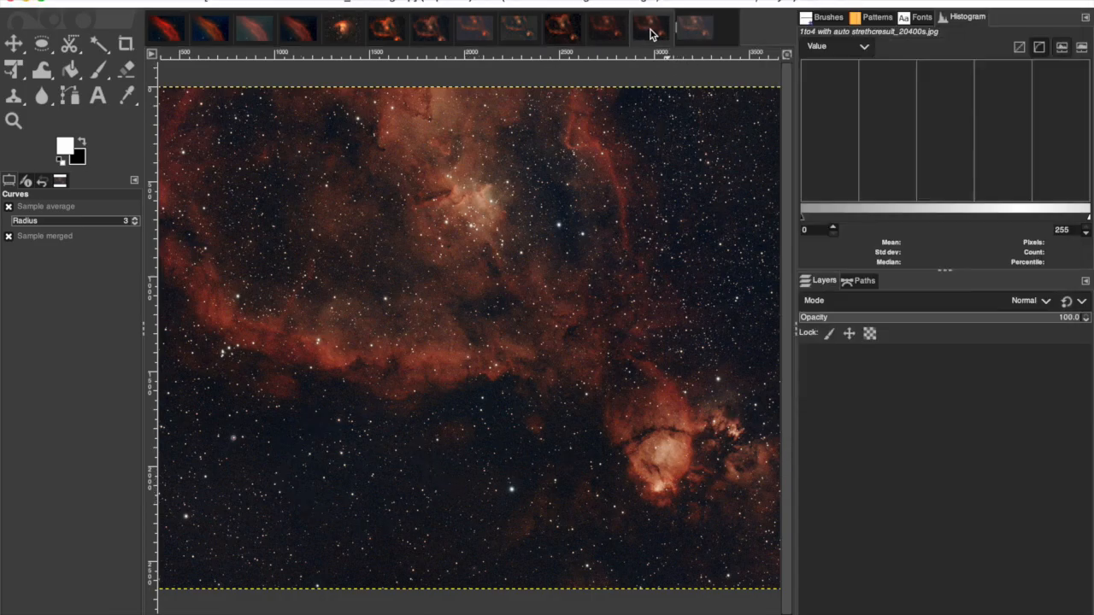
left_click(716, 27)
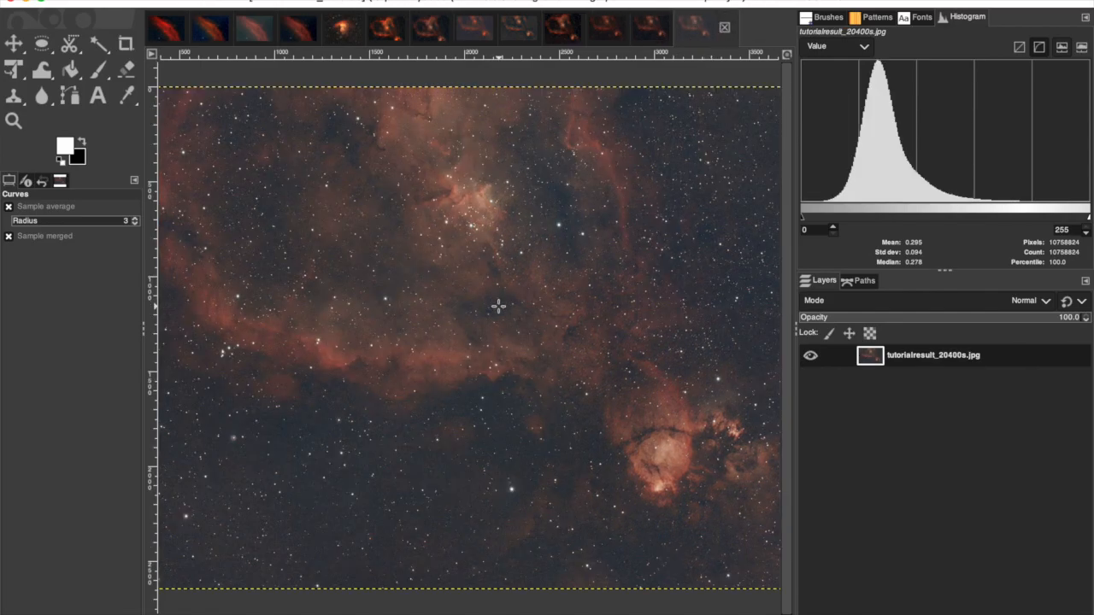
Step: Apply a contrast curve to tutorialresult_20400s.jpg on the Value channel, with points at input 71, output 32 and input 120, output 115
left_click(336, 2)
mouse_move(335, 227)
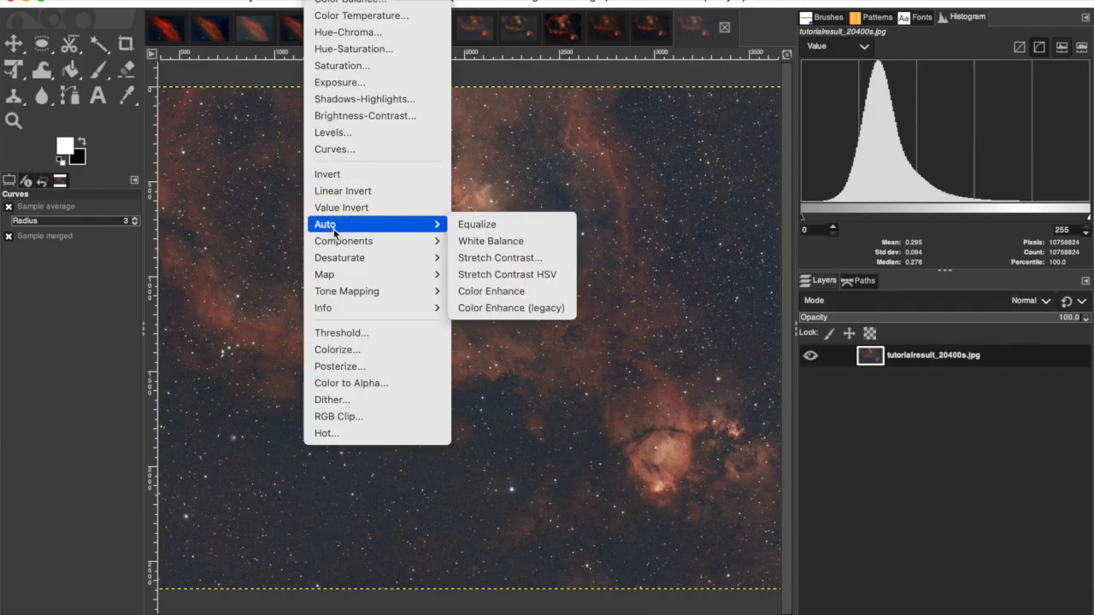
left_click(342, 149)
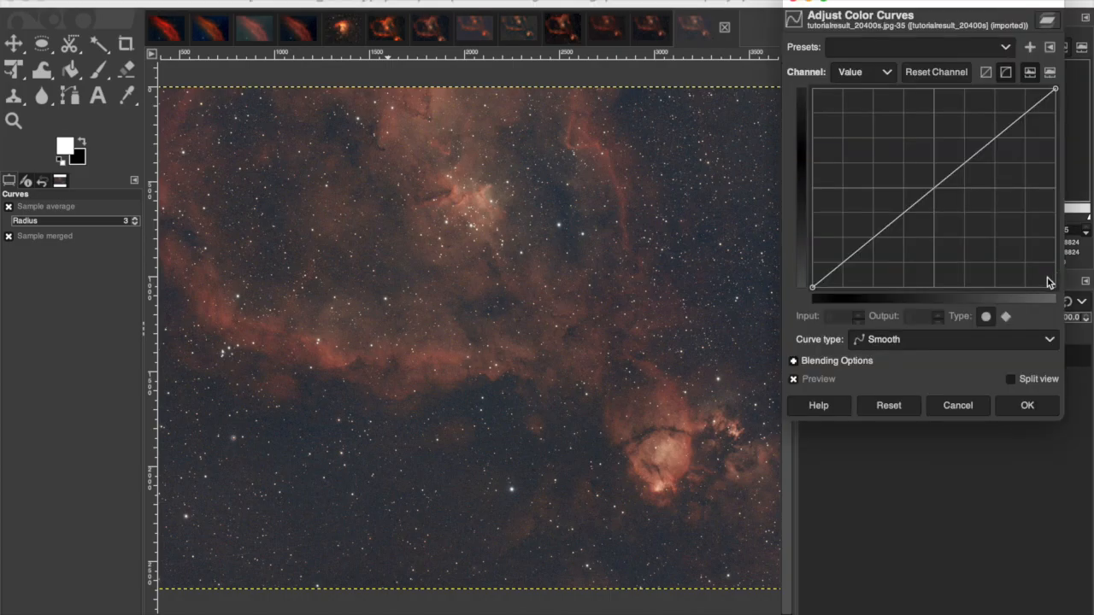
left_click_drag(829, 274, 878, 260)
left_click_drag(933, 212, 926, 199)
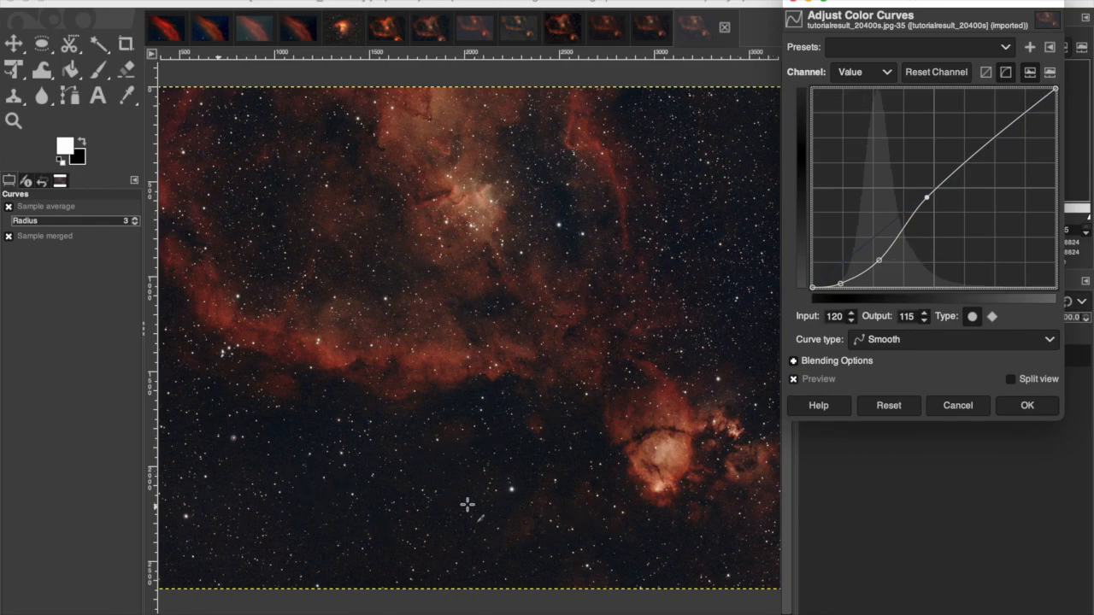
left_click_drag(882, 260, 881, 263)
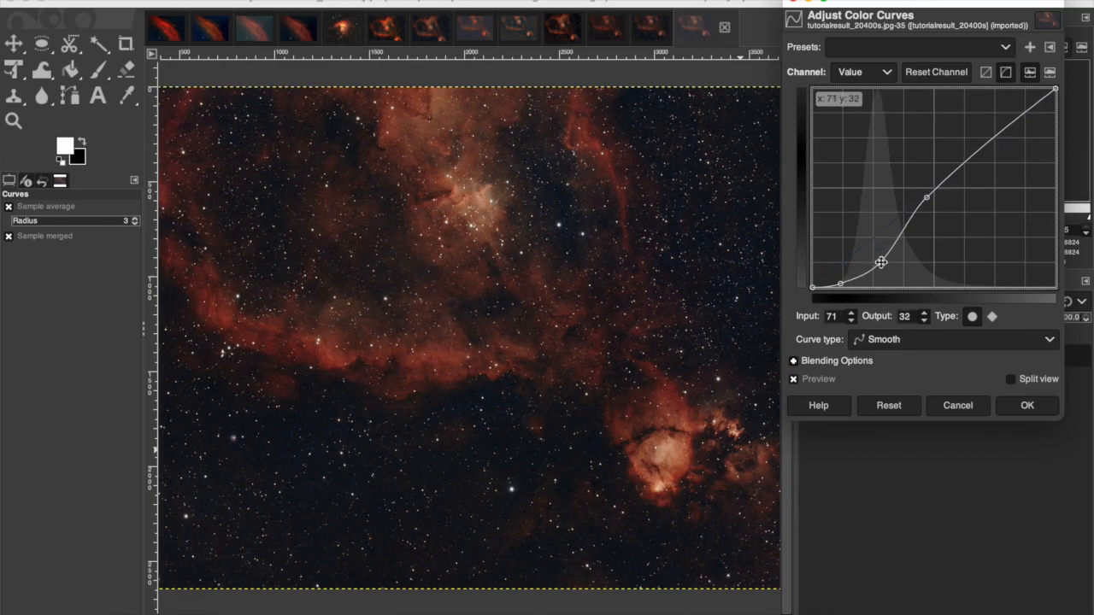
left_click(1028, 407)
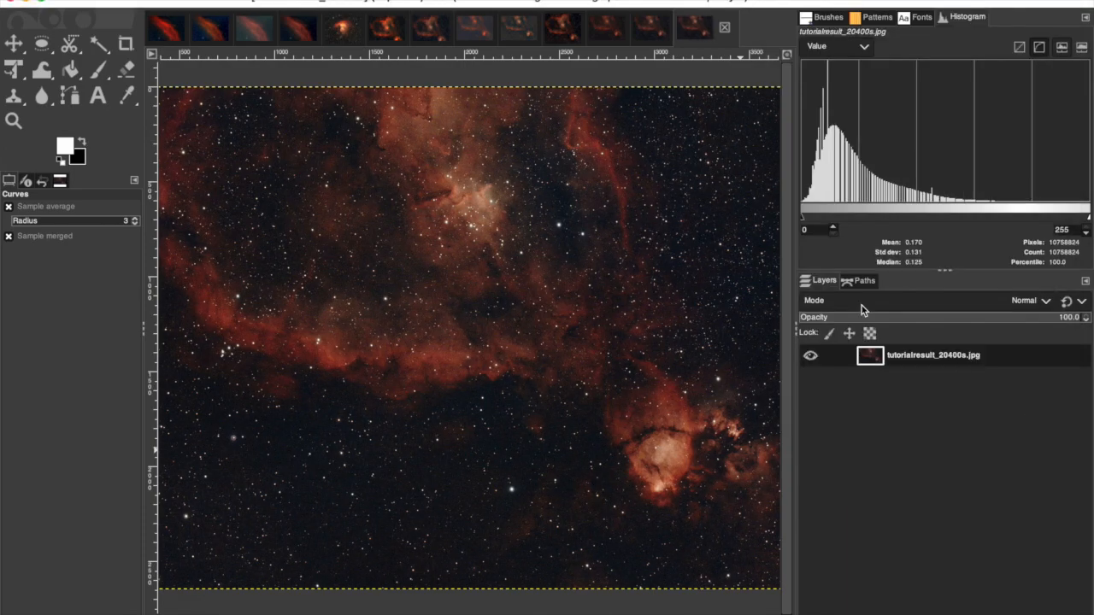
Step: Compare the curve-adjusted tutorialresult_20400s.jpg with the open image "1to4 with auto strethcresult_20400s.jpg"
left_click(649, 29)
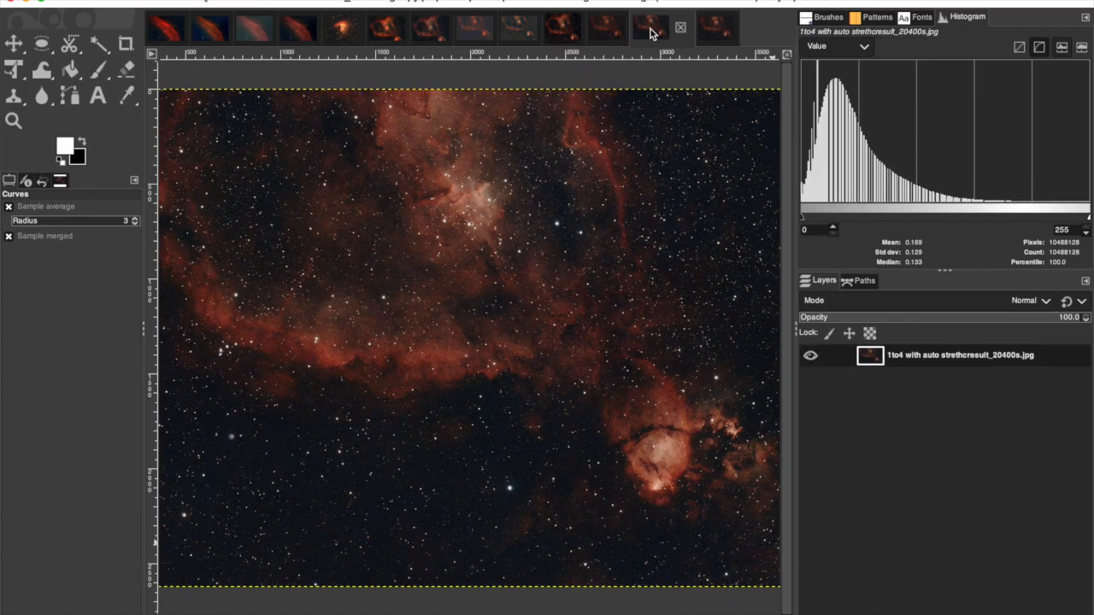
left_click(725, 29)
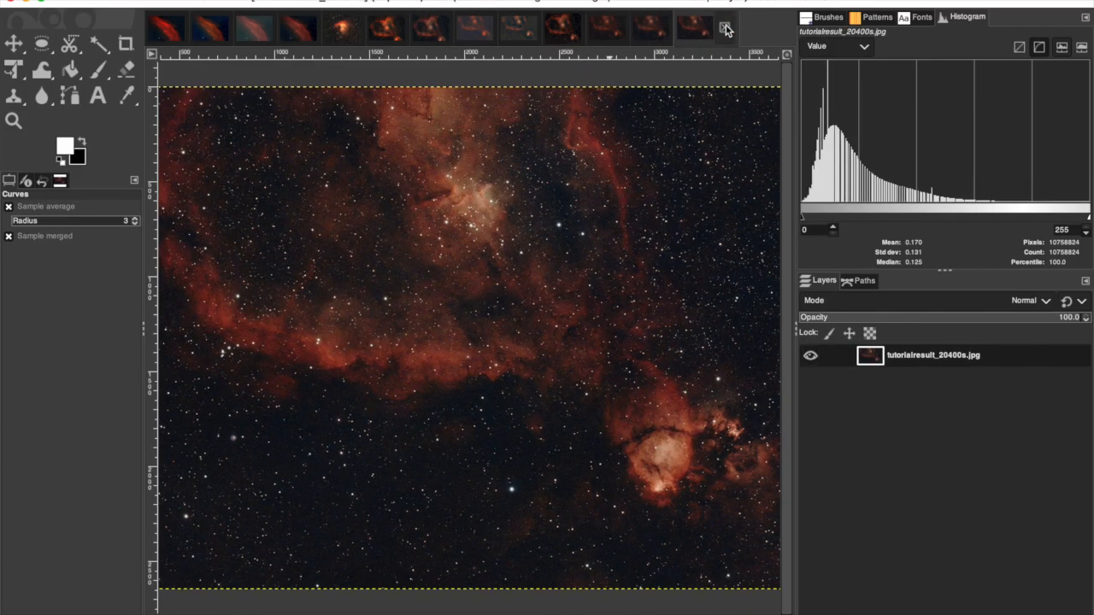
left_click(653, 28)
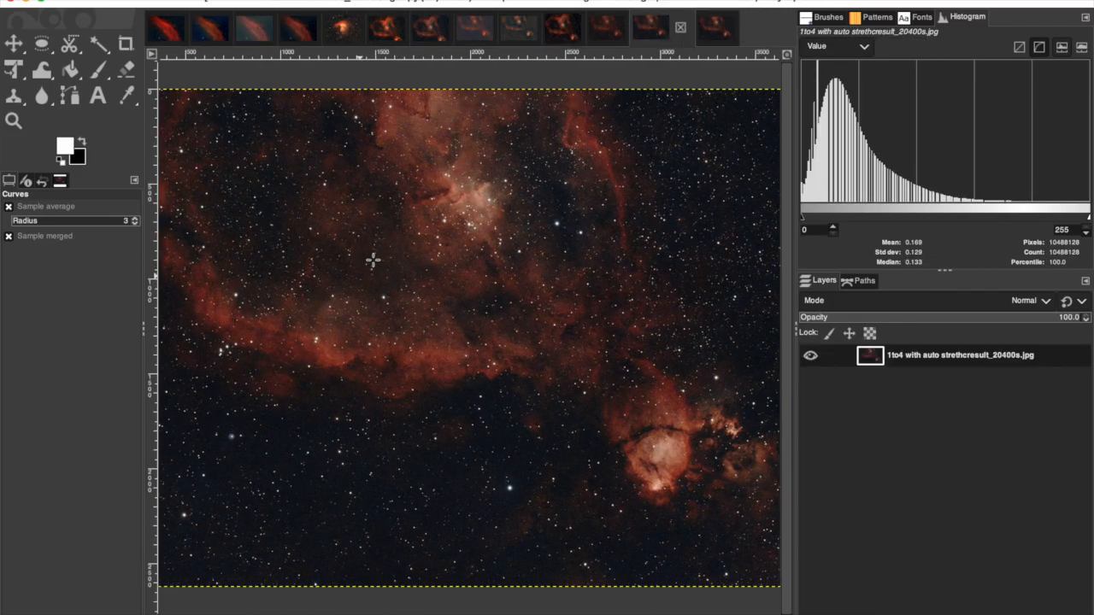
left_click(715, 28)
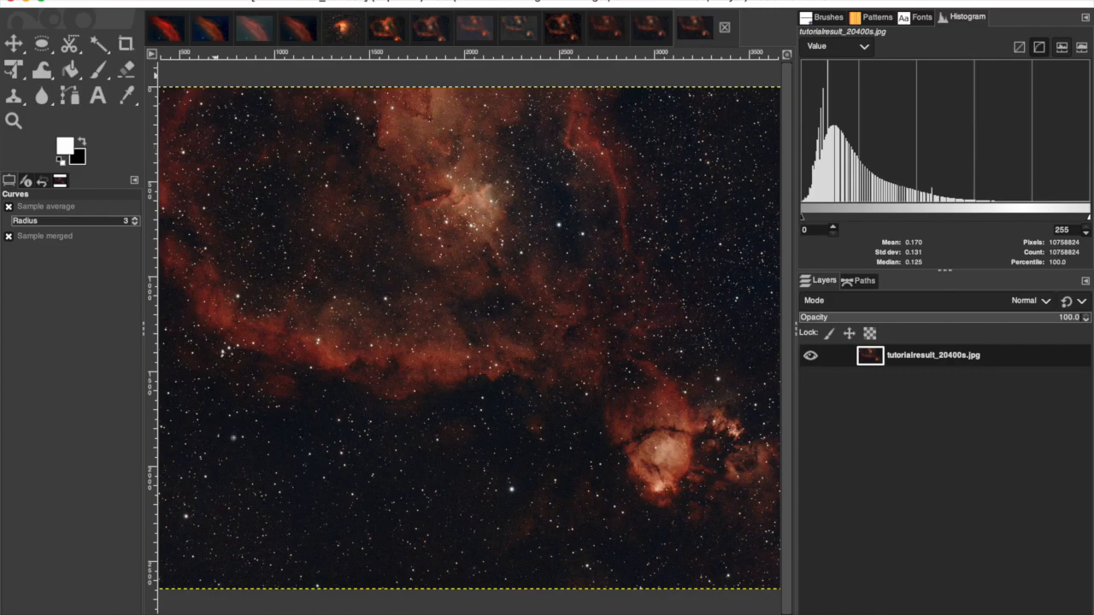
Step: Export the adjusted image as tutorialresult_20400sgimp.jpg in the Panel 2 folder
left_click(88, 0)
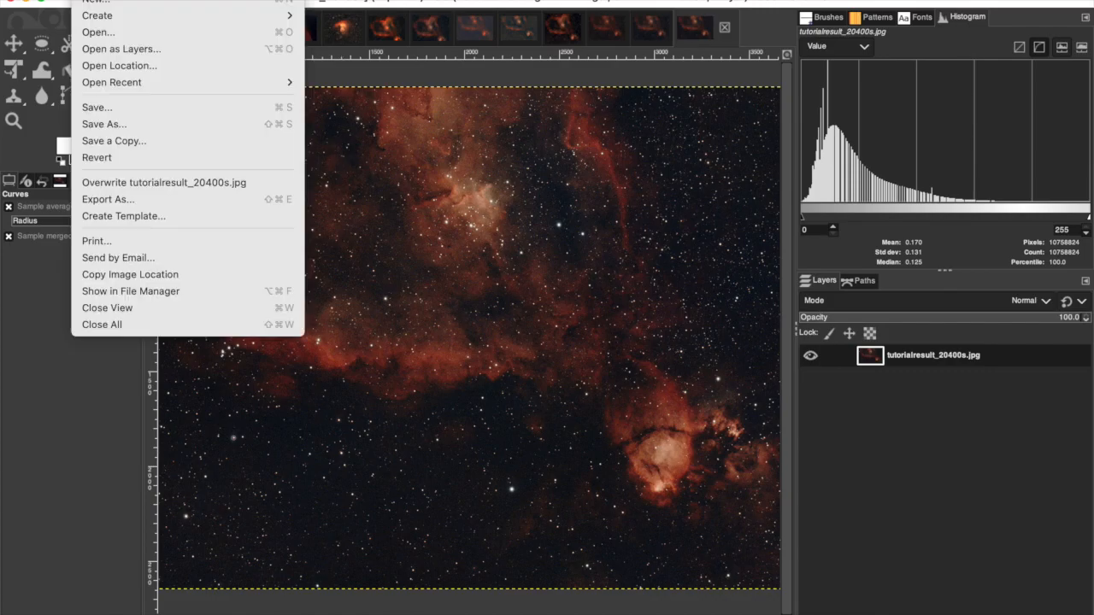
left_click(153, 199)
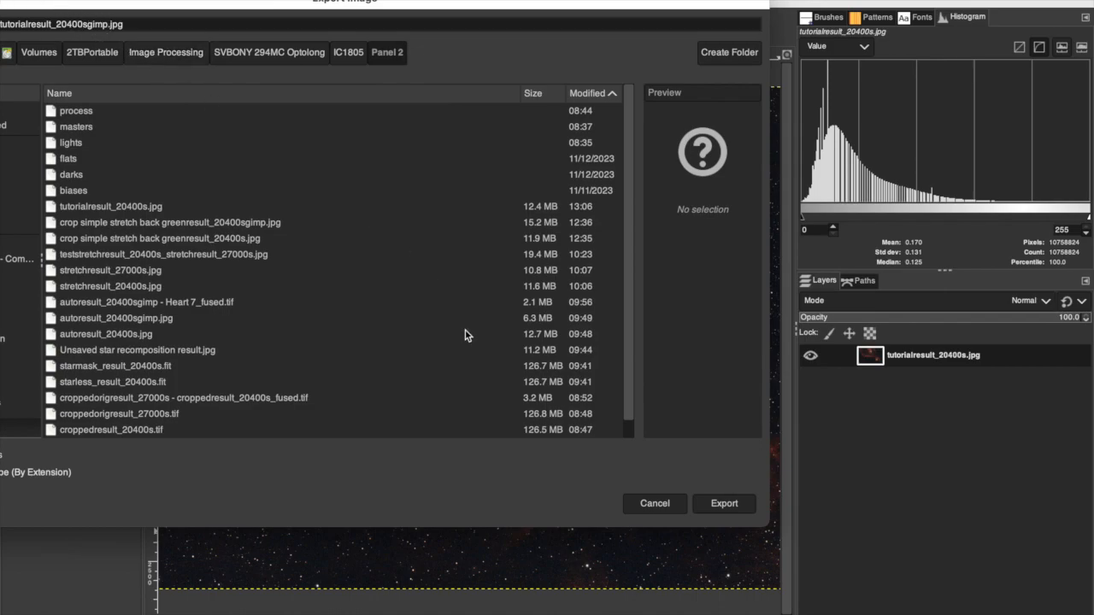
left_click(740, 509)
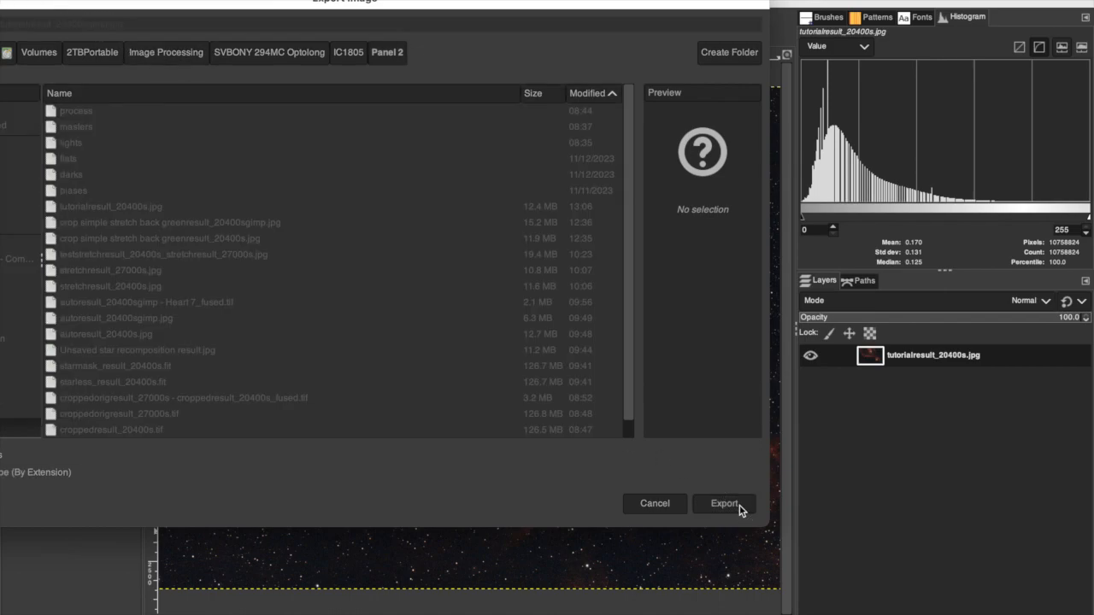
left_click(616, 463)
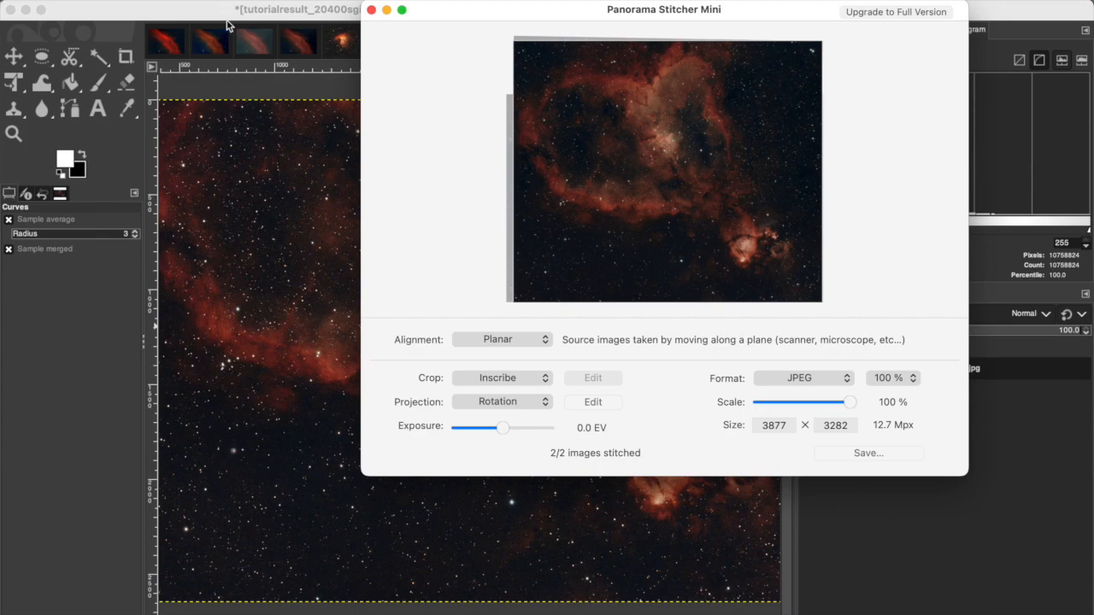
Step: Switch to Panorama Stitcher Mini, start a new project, and add the 27000sgimp and tutorialresult_20400sgimp JPEGs from the v3 folder
left_click(178, 10)
left_click(186, 37)
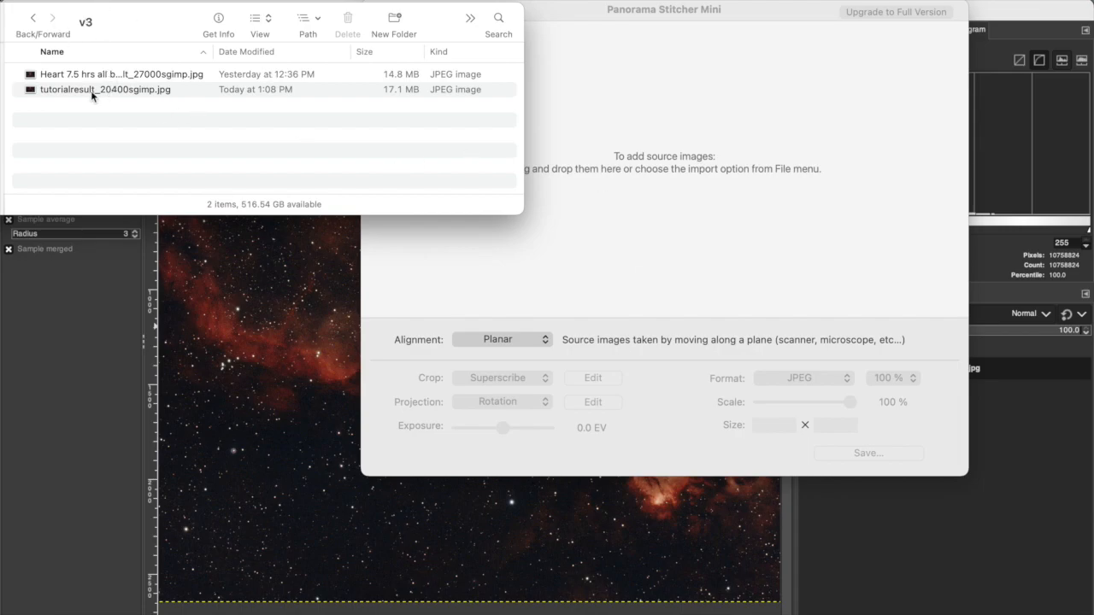
left_click(150, 77)
key("space")
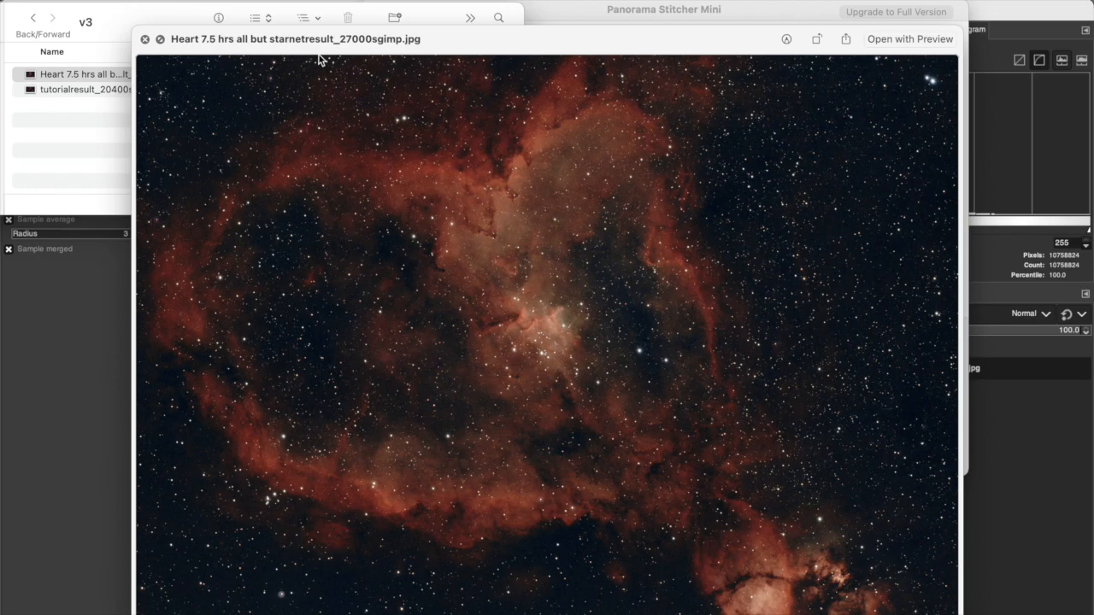
key("space")
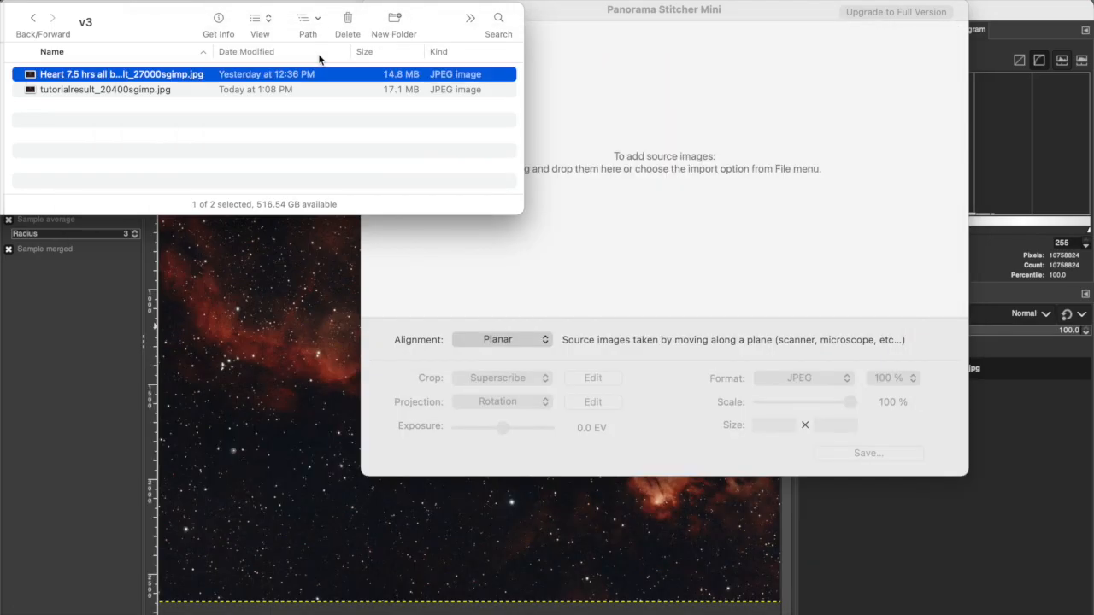
left_click(150, 91, "shift")
left_click_drag(135, 90, 682, 155)
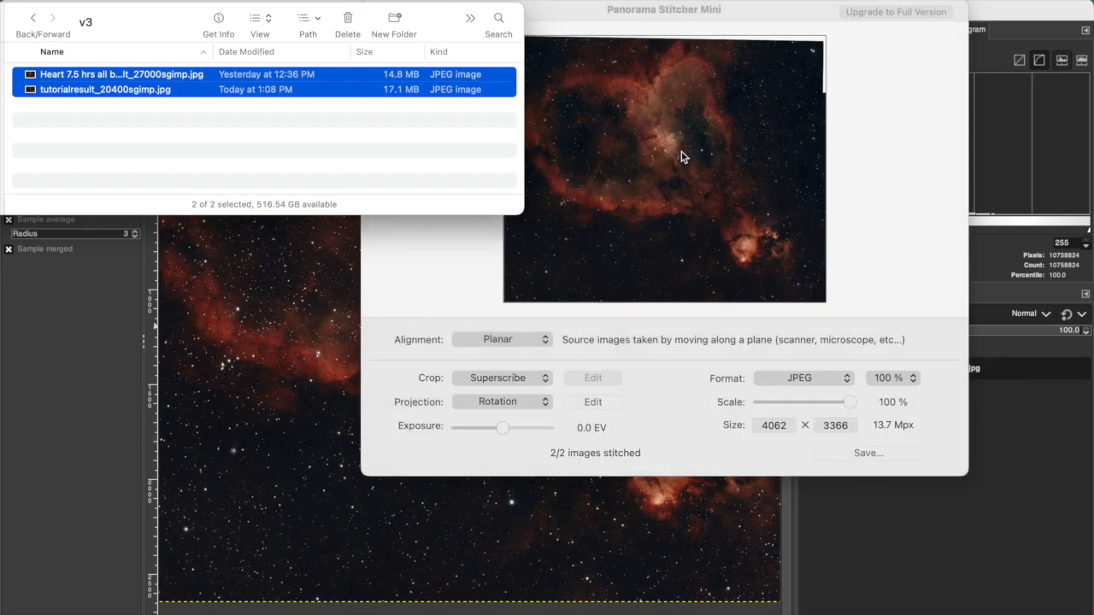
left_click(681, 157)
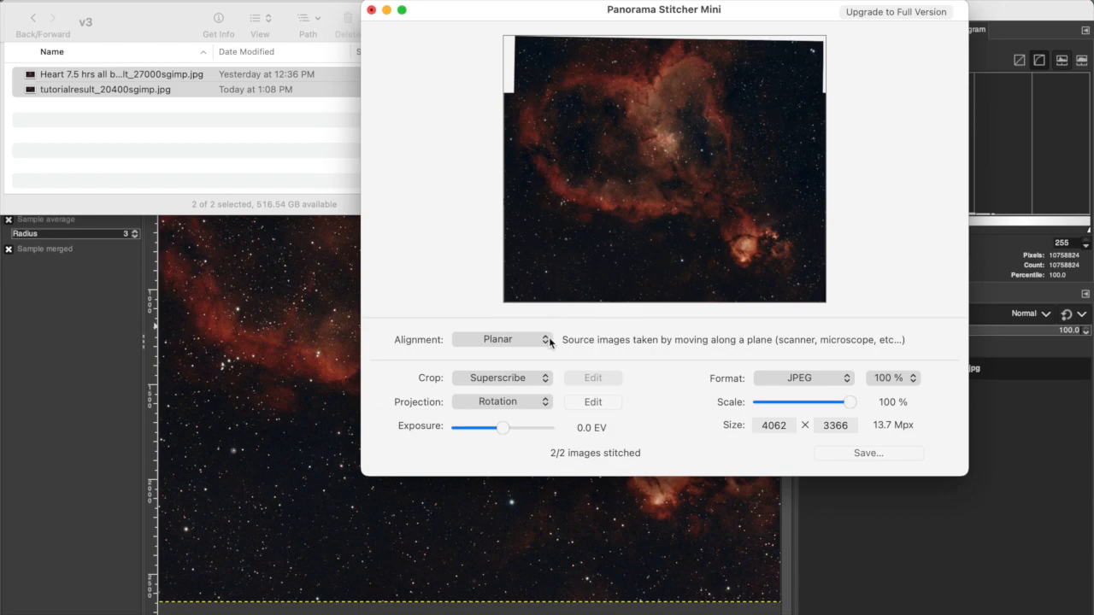
Step: Set the panorama's crop to Inscribe and save the stitched image as a JPEG in the v3 folder
left_click(513, 380)
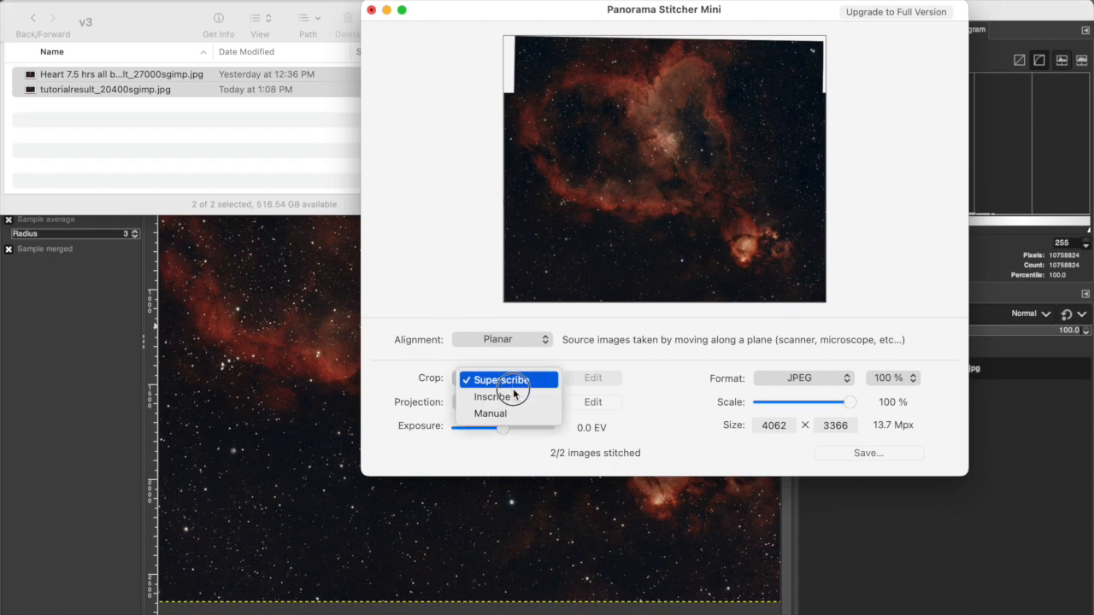
left_click(512, 397)
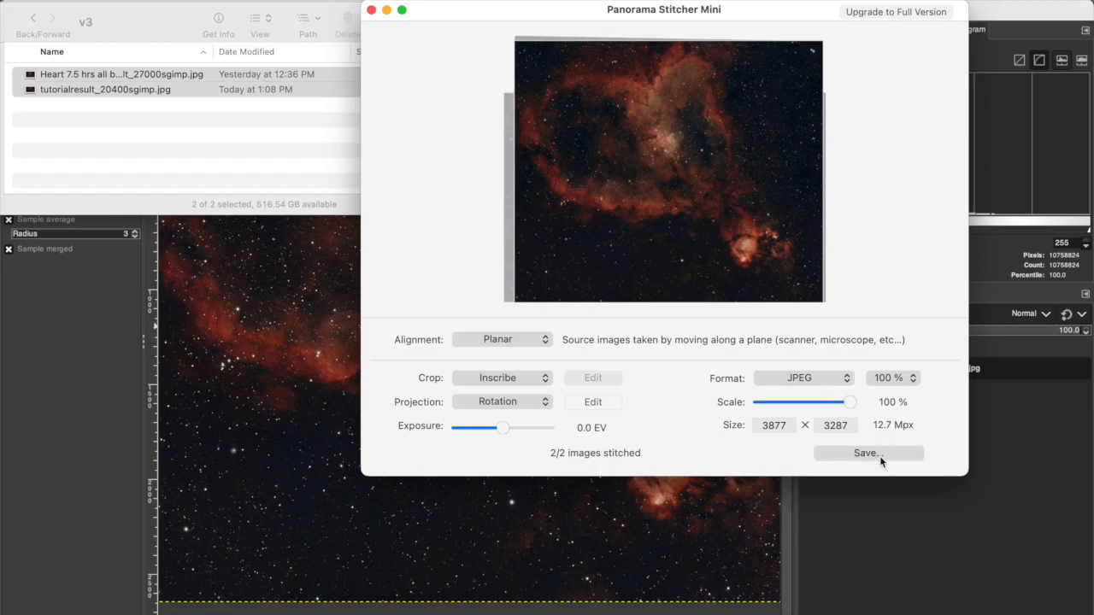
left_click(880, 459)
left_click(742, 278)
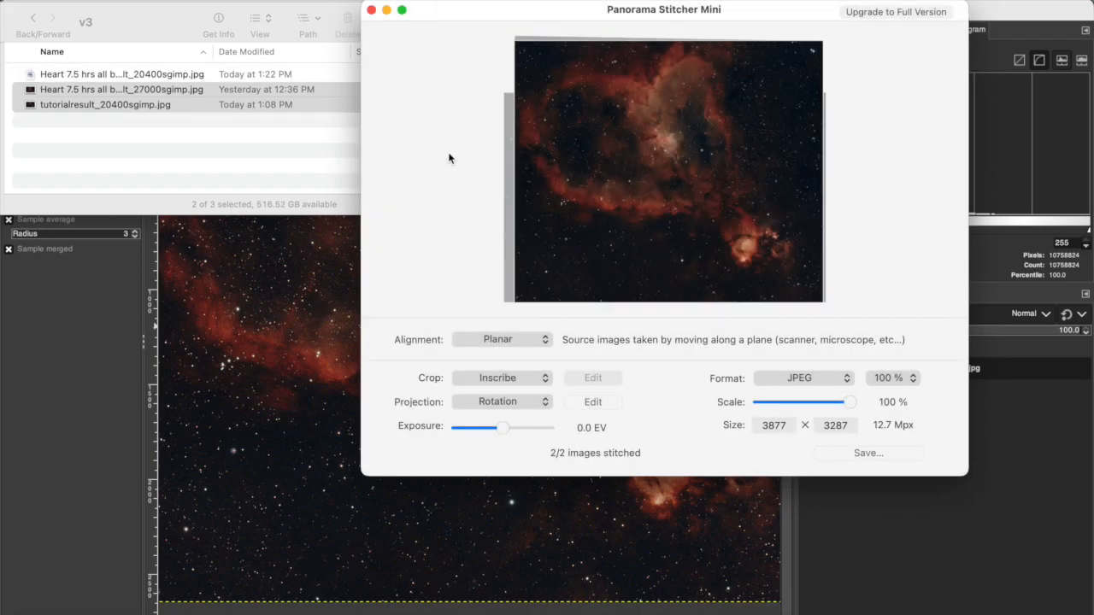
Step: Preview the newly saved stitched Heart Nebula JPEG in the v3 folder
left_click(314, 156)
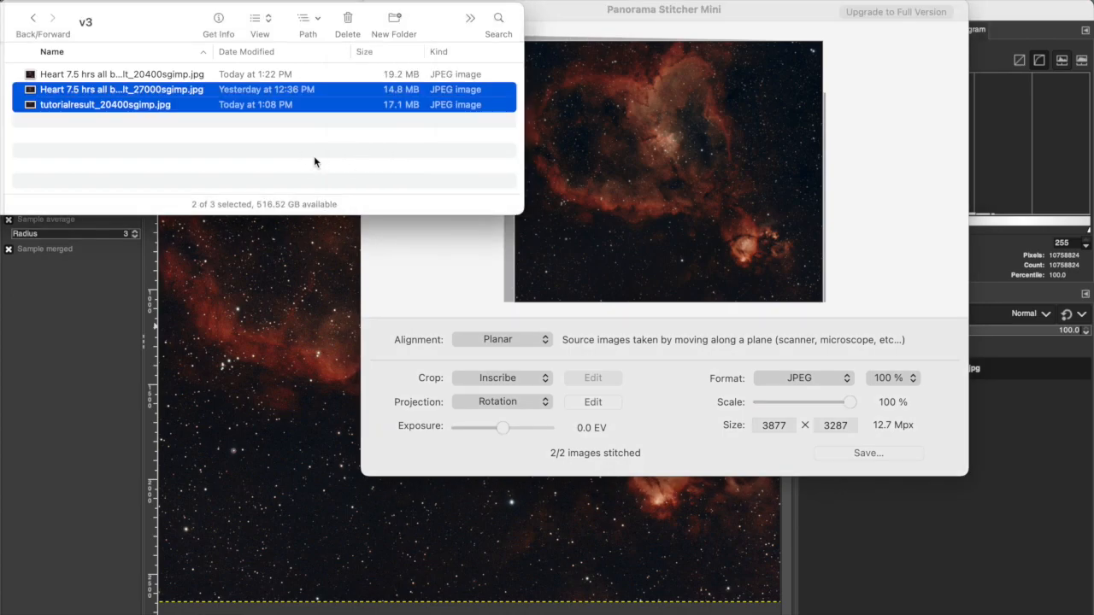
left_click(210, 75)
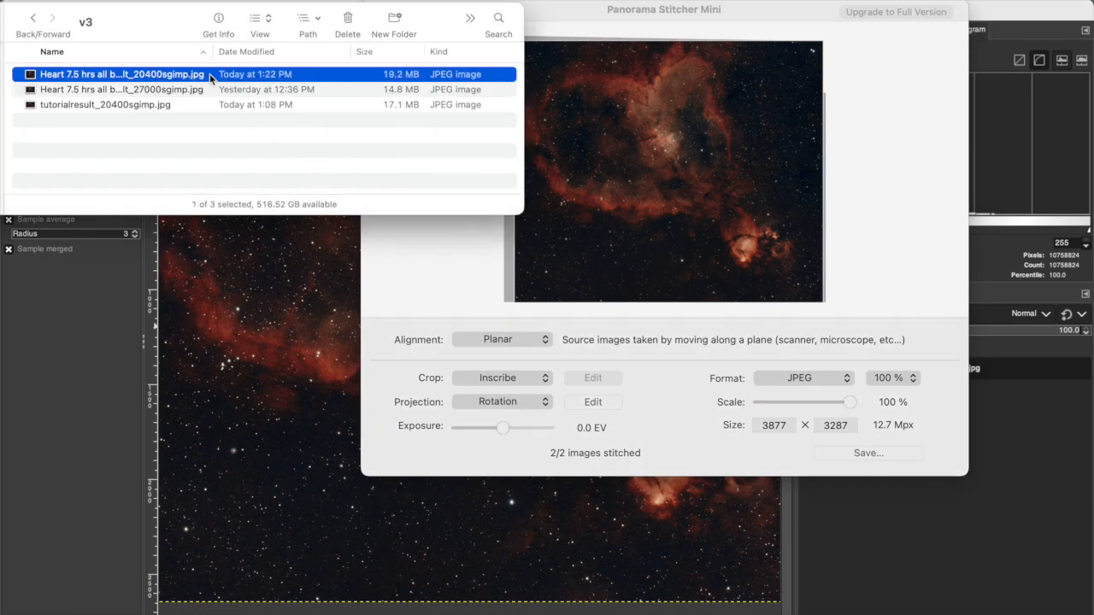
key("space")
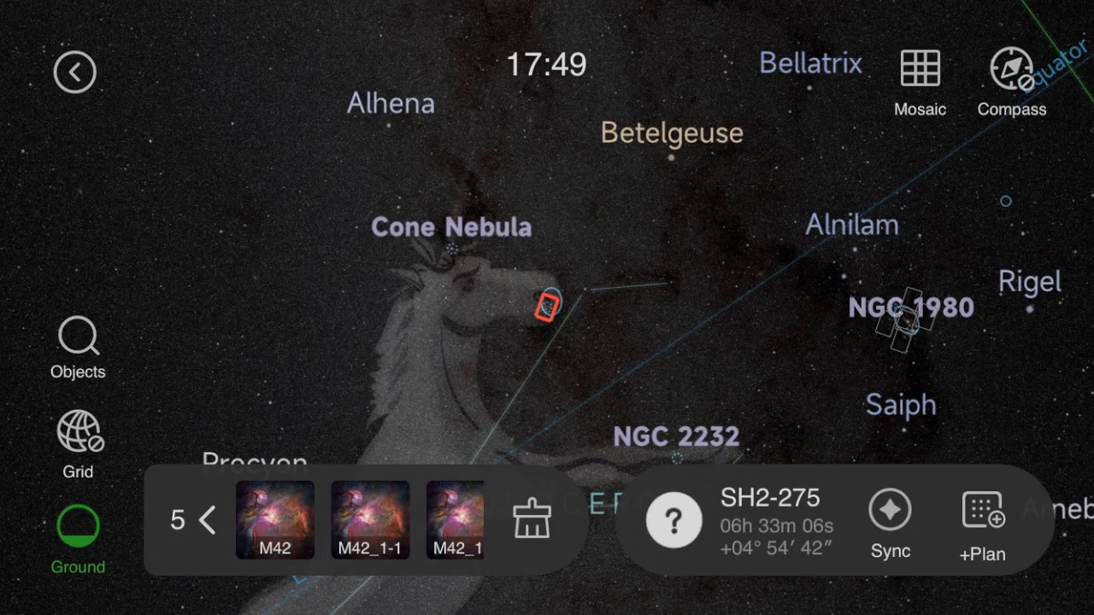
Step: In the sky atlas, lay a 2 by 2 pane mosaic with 20% overlap over NGC 2244 (C 50)
scroll(547, 307, "up", 10)
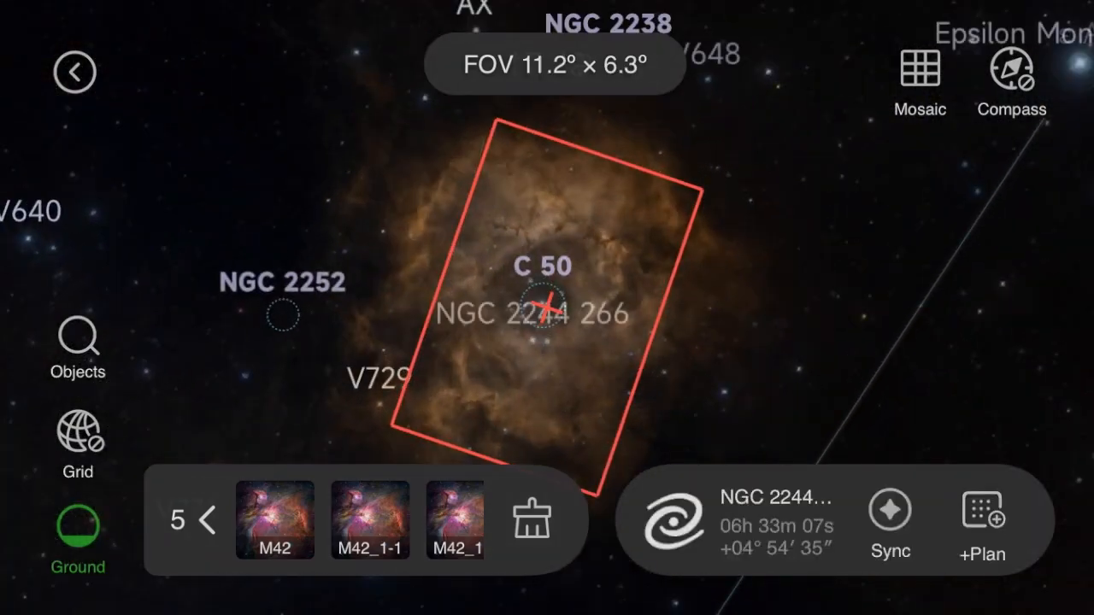
scroll(547, 308, "up", 5)
scroll(547, 308, "down", 5)
scroll(548, 308, "down", 2)
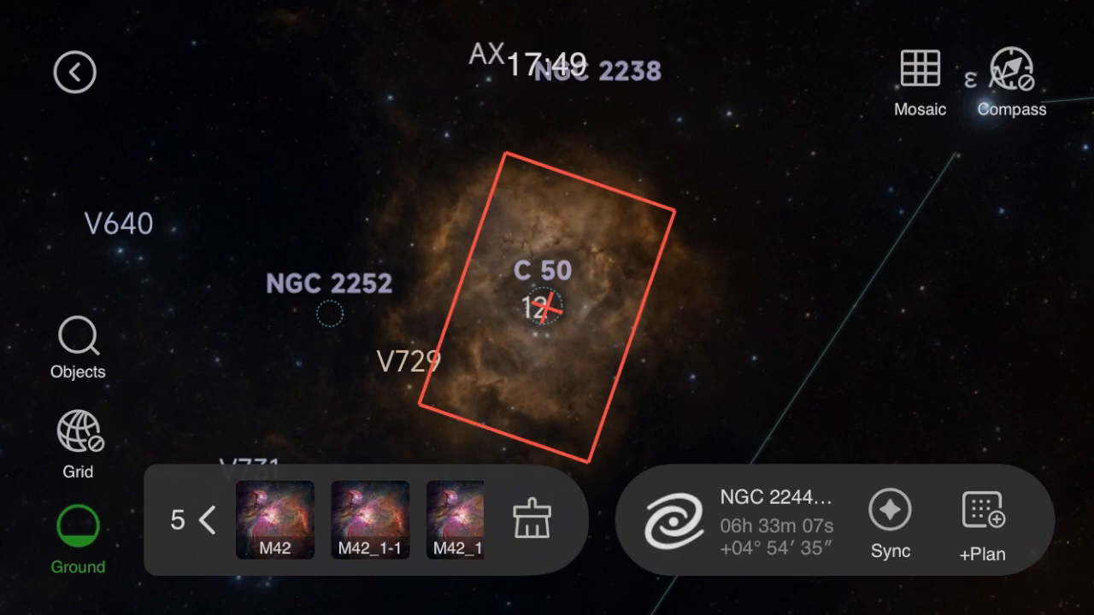
left_click(920, 77)
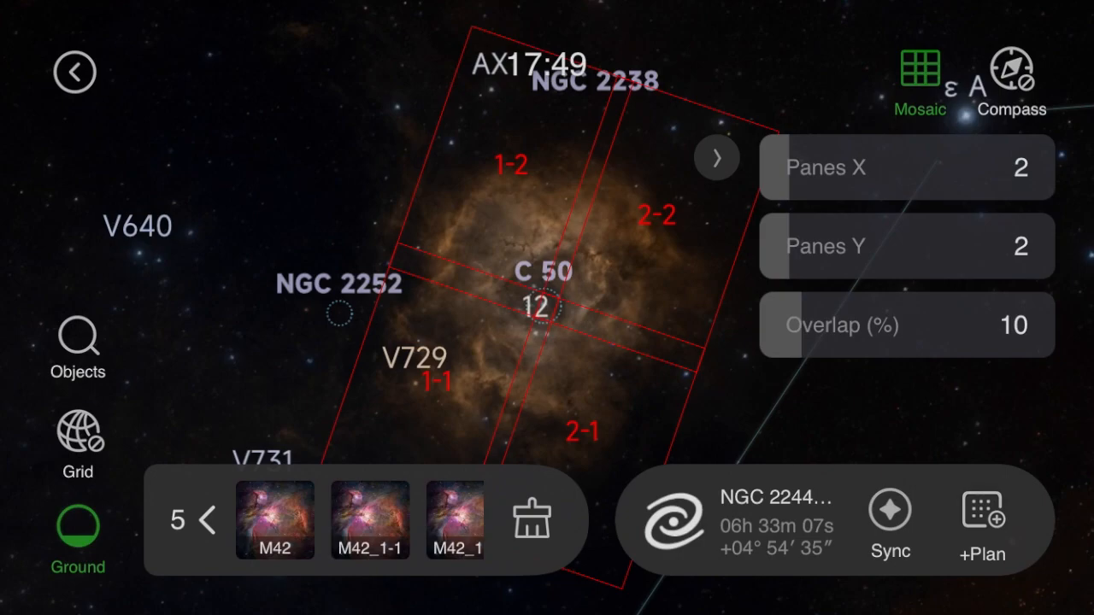
left_click_drag(802, 324, 824, 324)
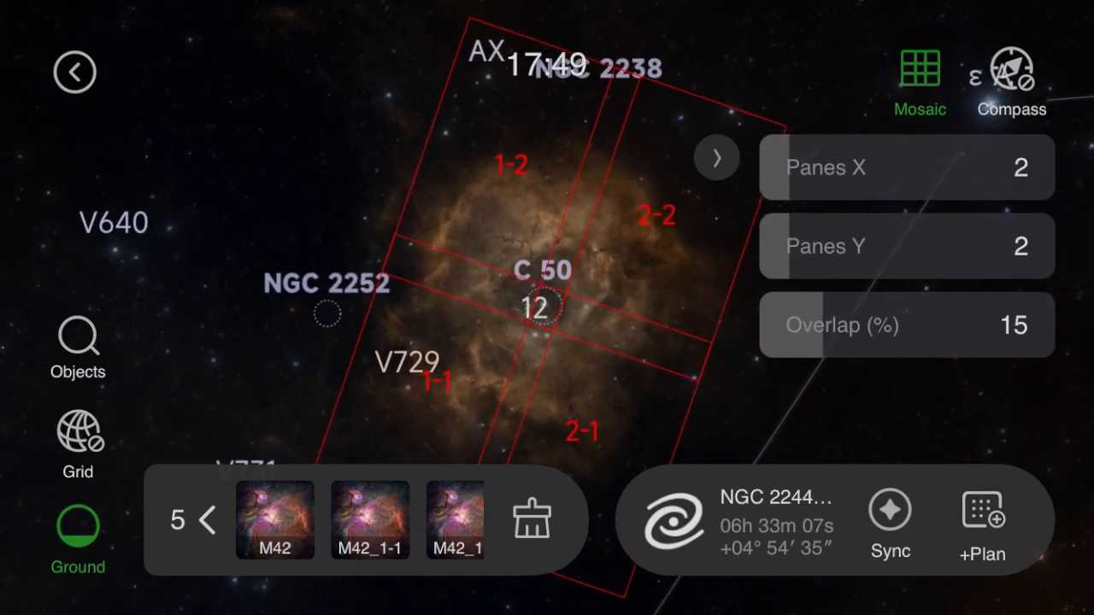
left_click_drag(823, 325, 845, 325)
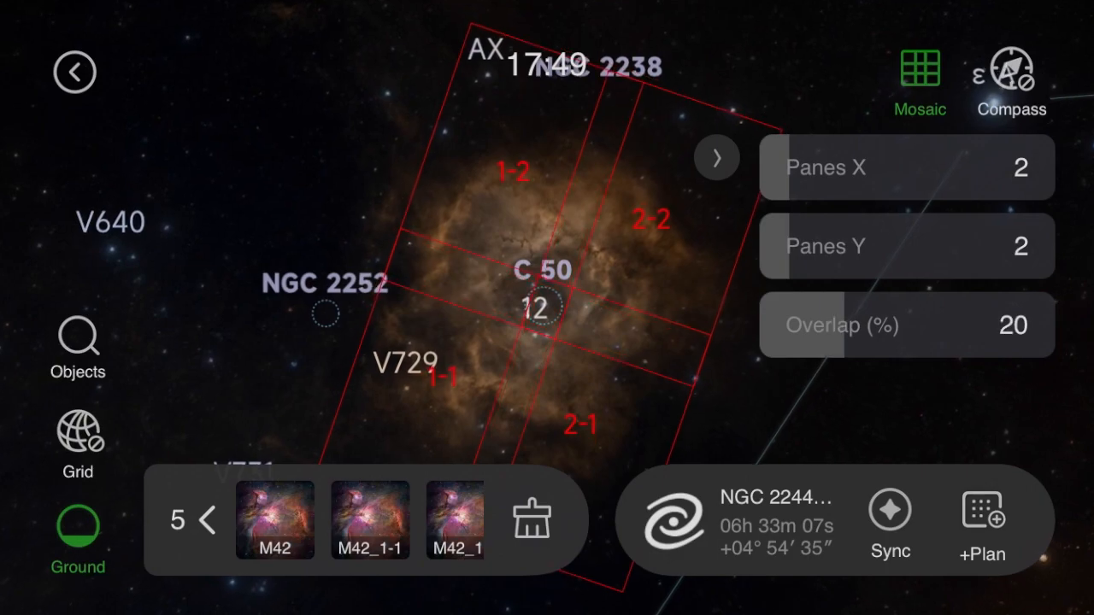